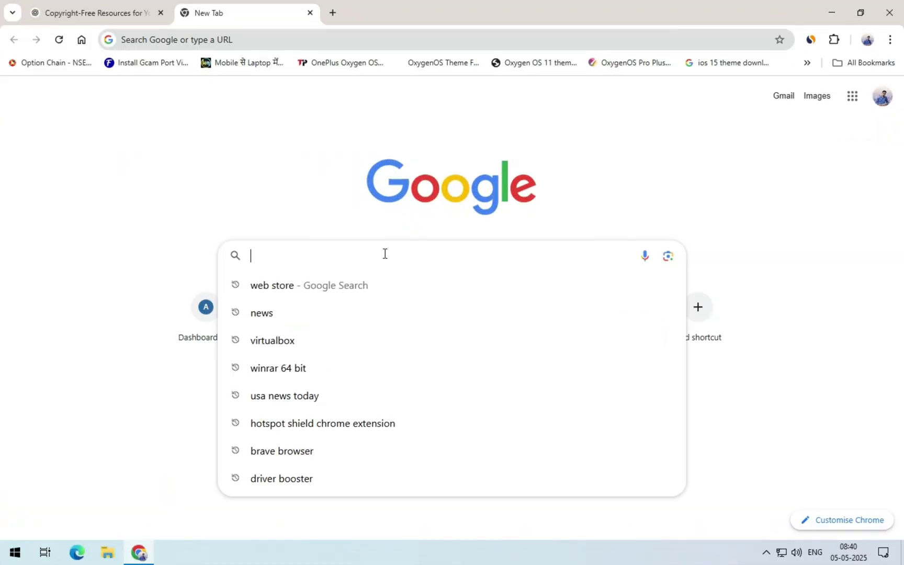
- Search Google for "ghostery ad blocker extension" and open the Chrome Web Store listing for Ghostery Tracker & Ad Blocker
{"action": "type", "text": "ghostery ads"}
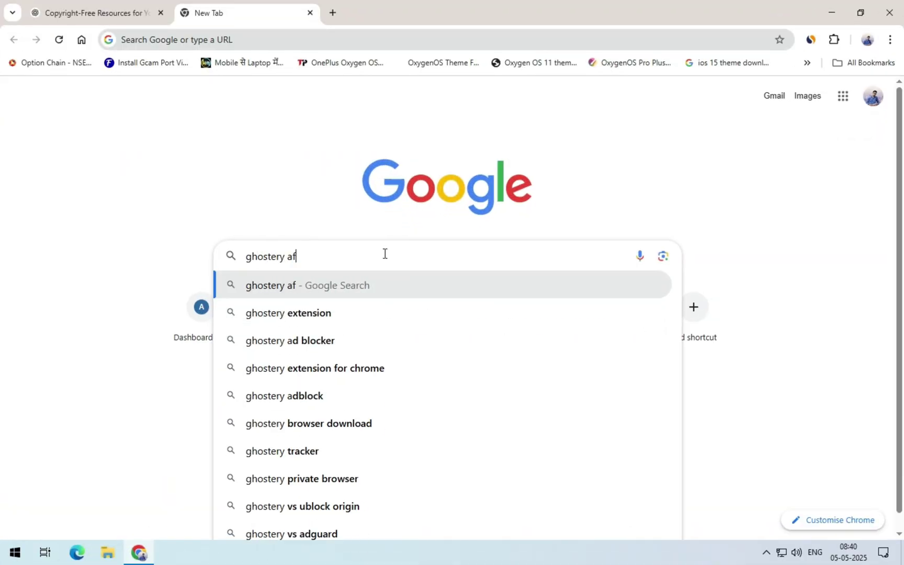
{"action": "key", "text": "BackSpace"}
{"action": "type", "text": "blocker exter"}
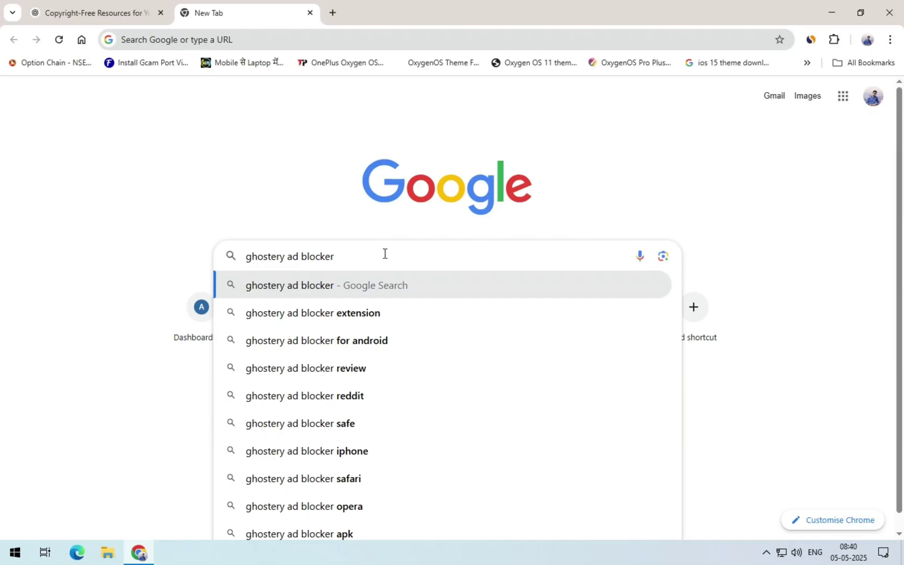
{"action": "left_click", "coordinate": [369, 313]}
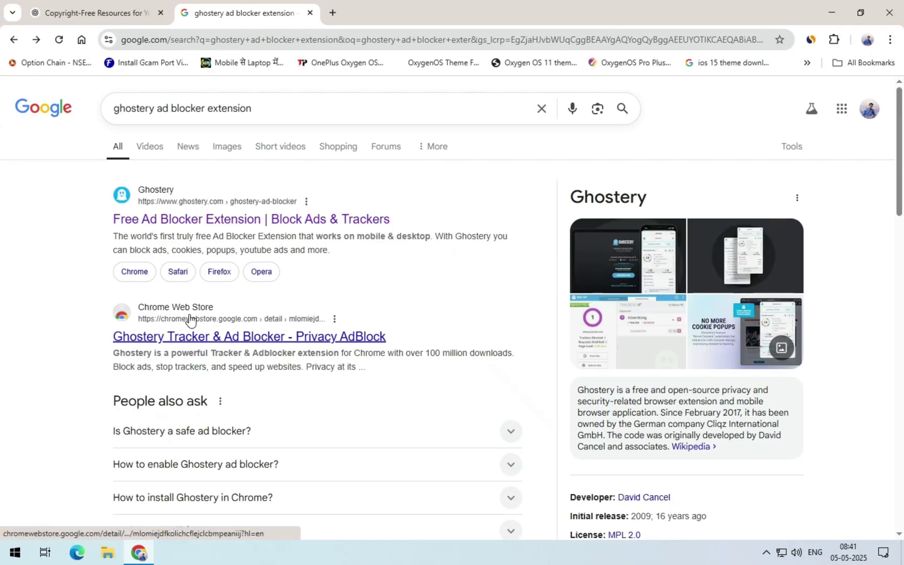
{"action": "left_click", "coordinate": [195, 341]}
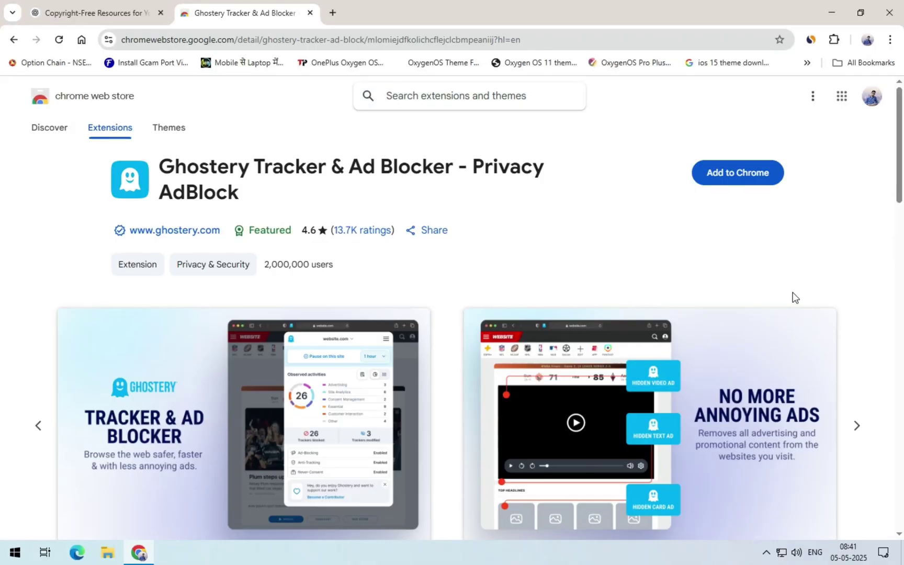
- Add the Ghostery Tracker & Ad Blocker extension to Chrome and open its ratings and reviews
{"action": "left_click", "coordinate": [744, 172]}
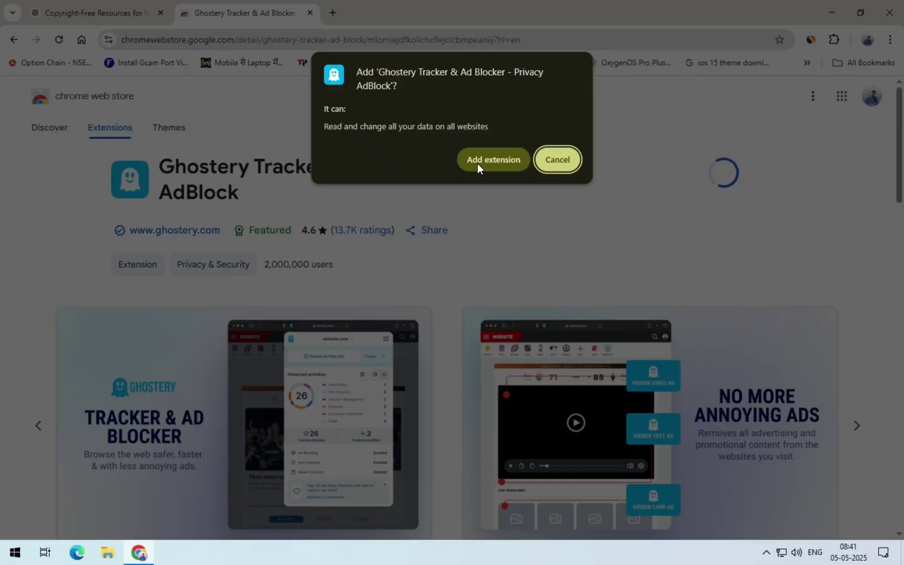
{"action": "left_click", "coordinate": [478, 163]}
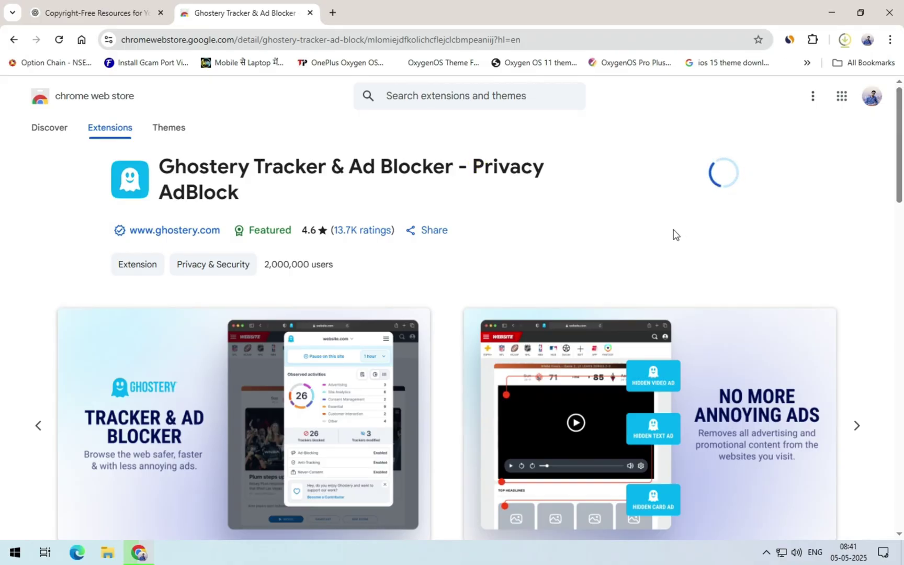
{"action": "left_click", "coordinate": [329, 231]}
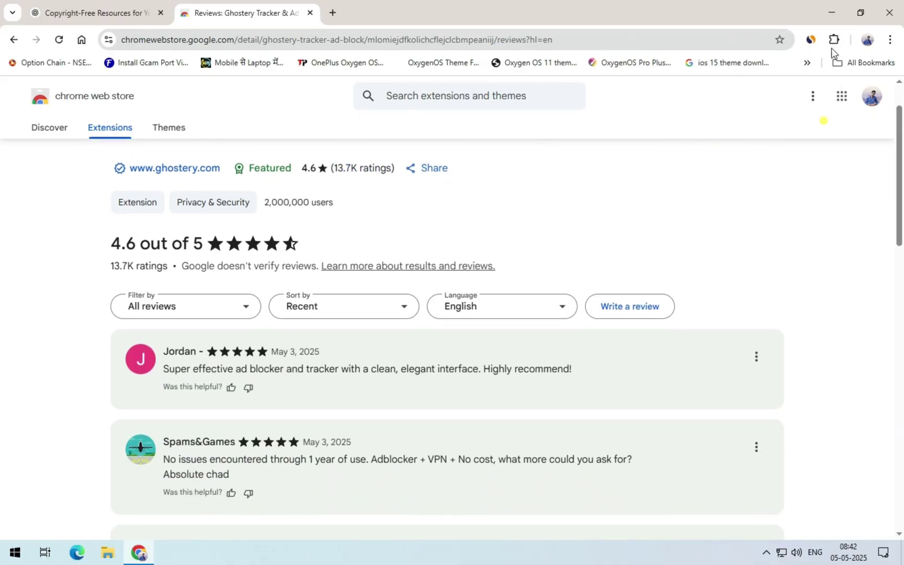
- Pin the Ghostery extension to the browser toolbar and close the extensions list
{"action": "left_click", "coordinate": [830, 45]}
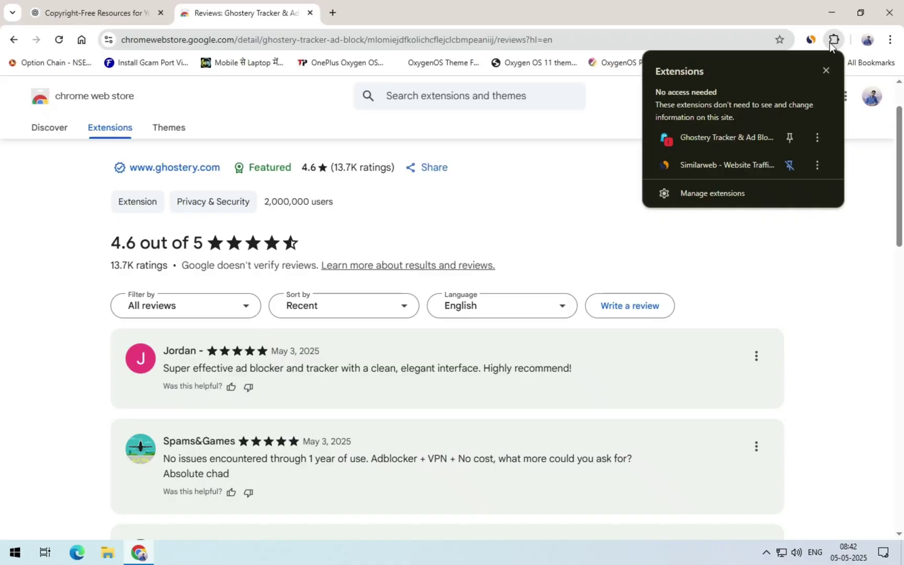
{"action": "left_click", "coordinate": [793, 138]}
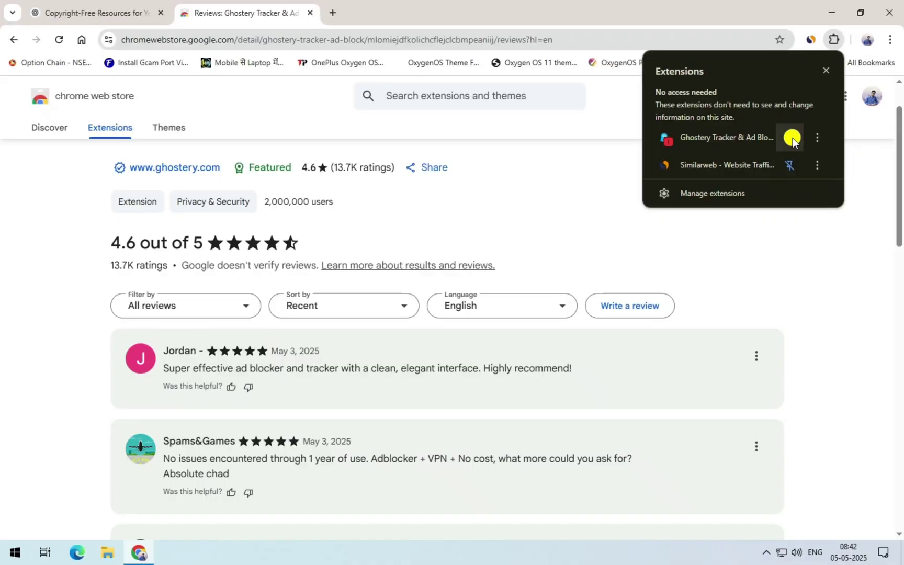
{"action": "left_click", "coordinate": [841, 220]}
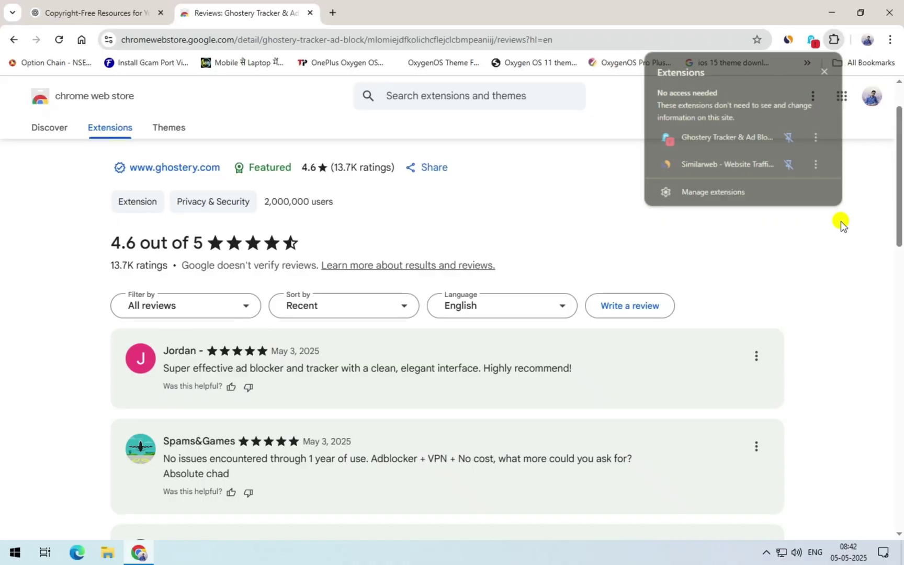
- Enable Ghostery through its onboarding page and close the setup page
{"action": "left_click", "coordinate": [812, 42]}
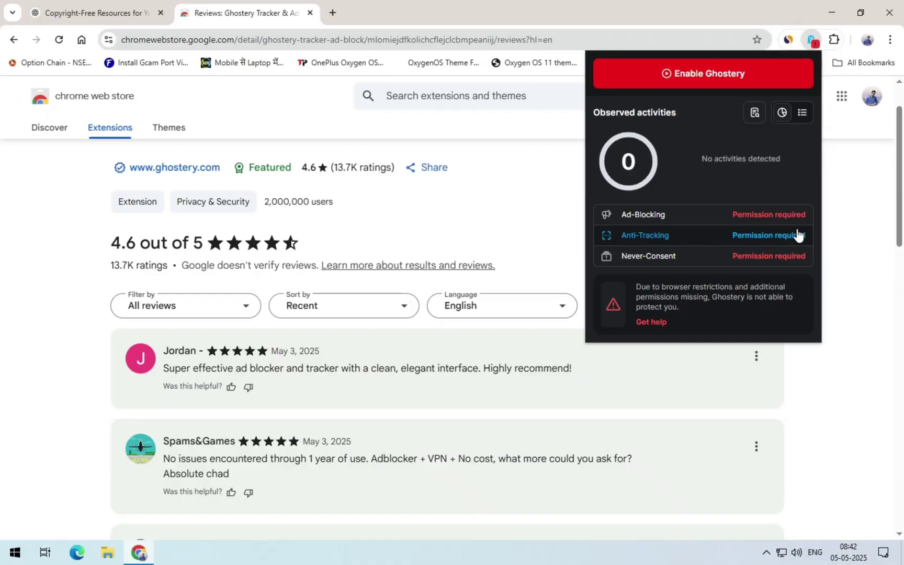
{"action": "left_click", "coordinate": [707, 74]}
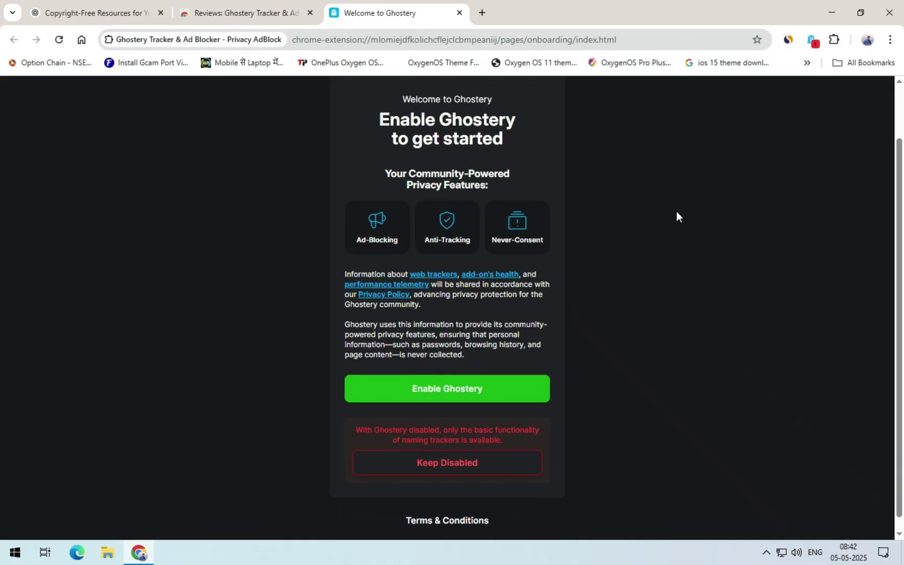
{"action": "scroll", "coordinate": [649, 371], "scroll_direction": "down", "scroll_amount": 2}
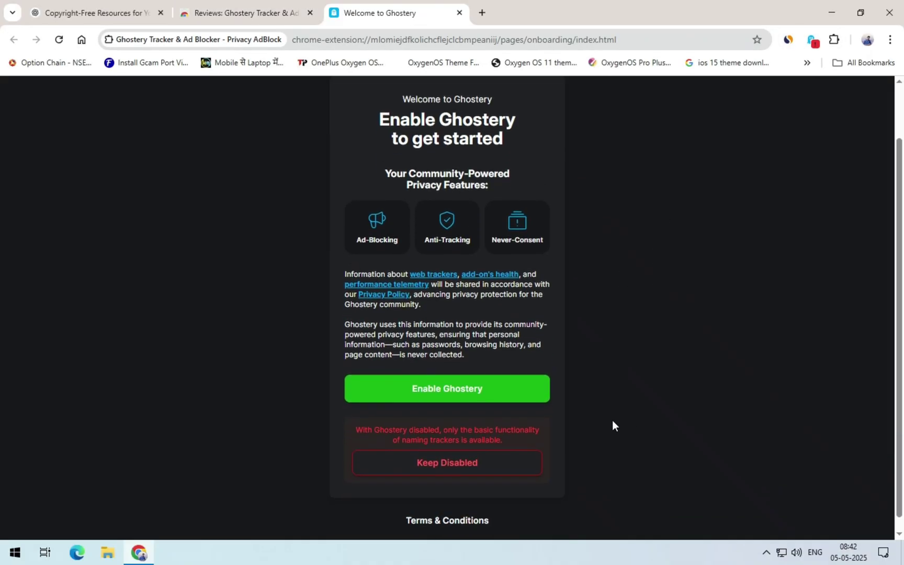
{"action": "left_click", "coordinate": [443, 392]}
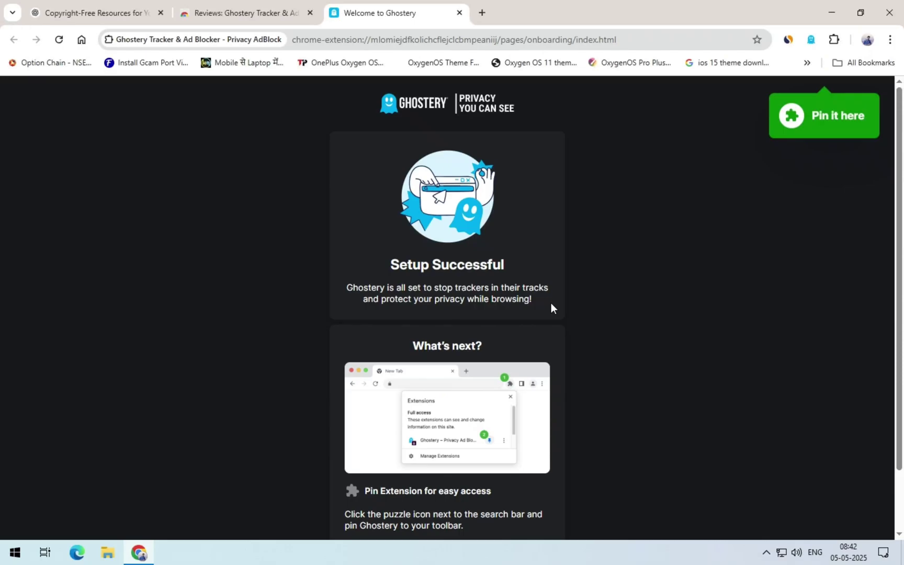
{"action": "left_click", "coordinate": [836, 39]}
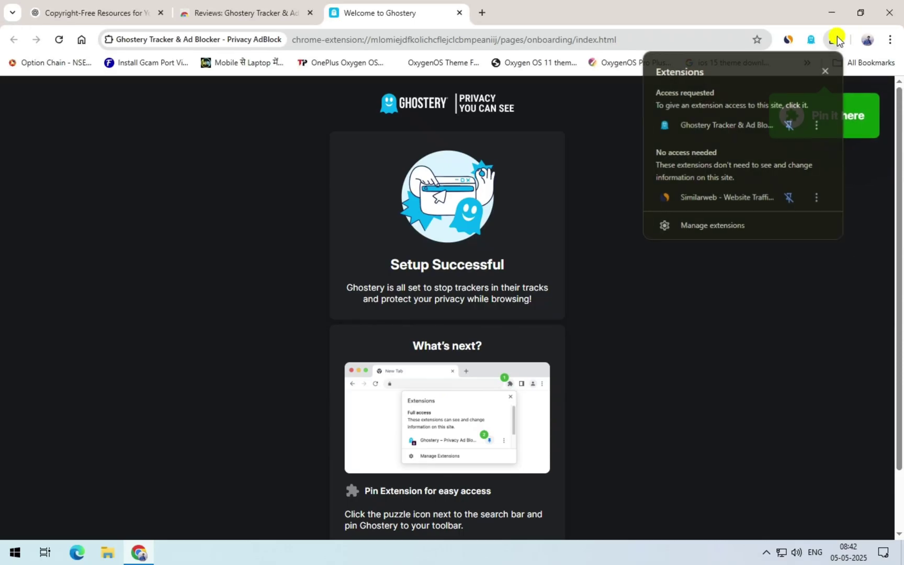
{"action": "left_click", "coordinate": [854, 271]}
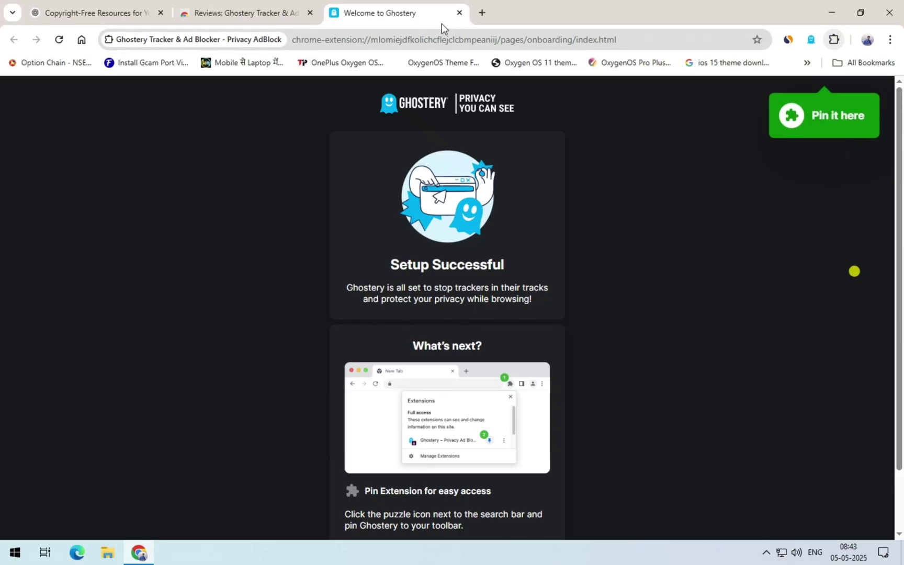
{"action": "left_click", "coordinate": [459, 13]}
- Search Google for "iqoo z10" and open the GSMArena full phone specifications result
{"action": "left_click", "coordinate": [416, 256]}
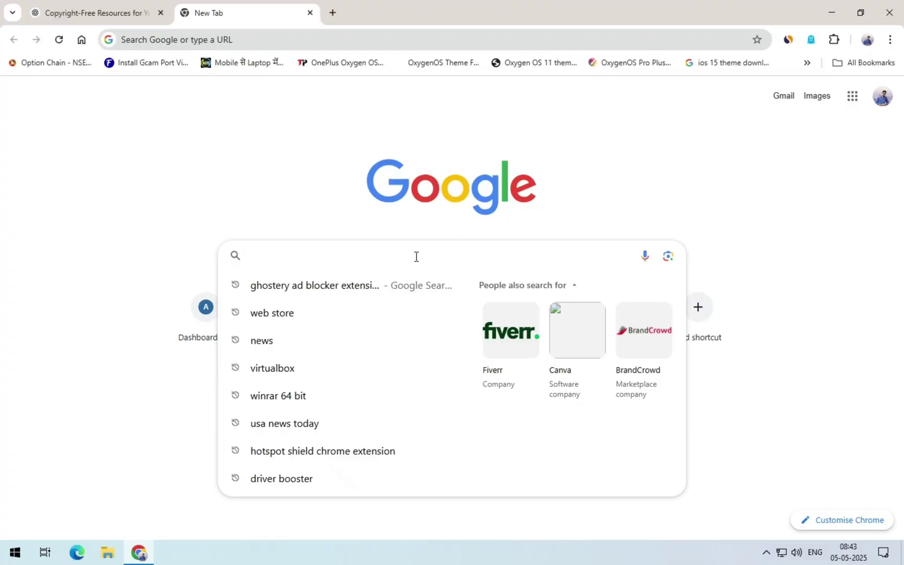
{"action": "type", "text": "iqoo z10"}
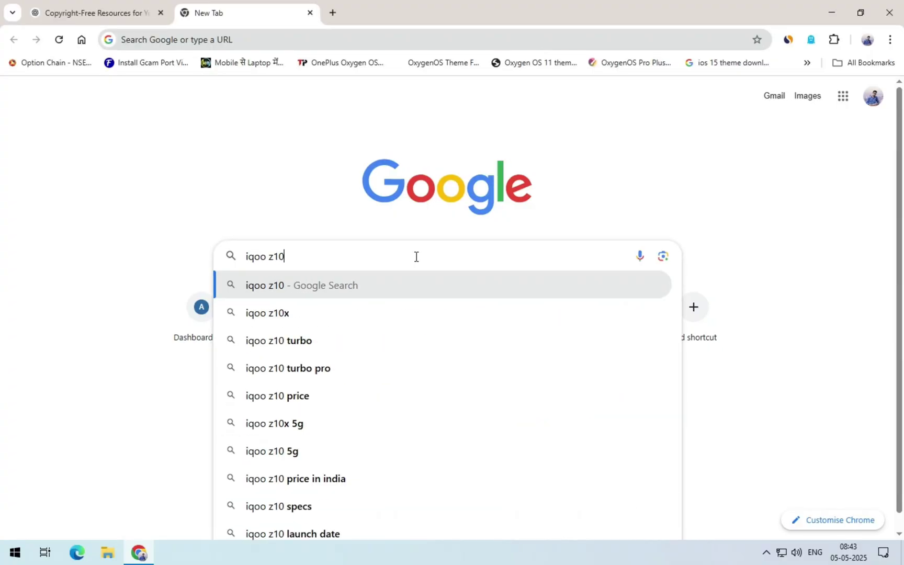
{"action": "key", "text": "Return"}
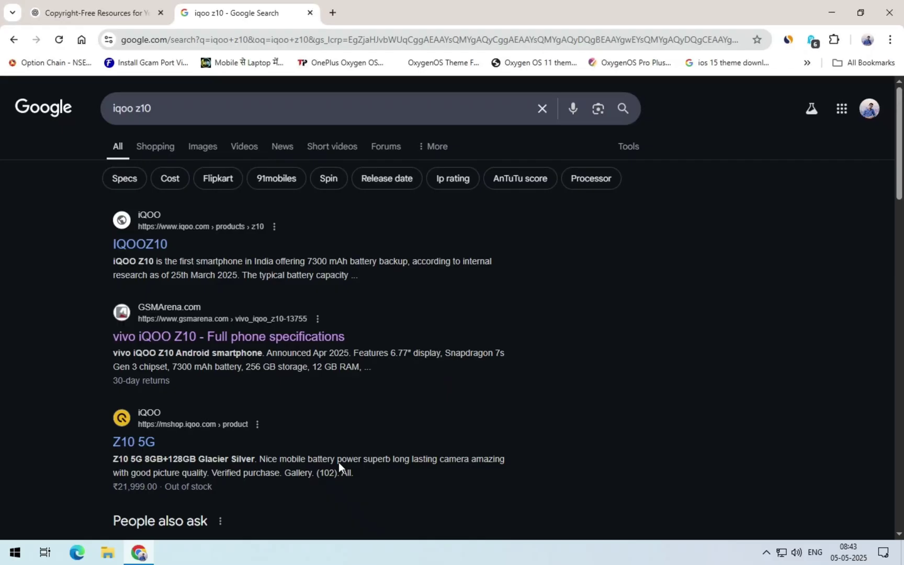
{"action": "left_click", "coordinate": [302, 339]}
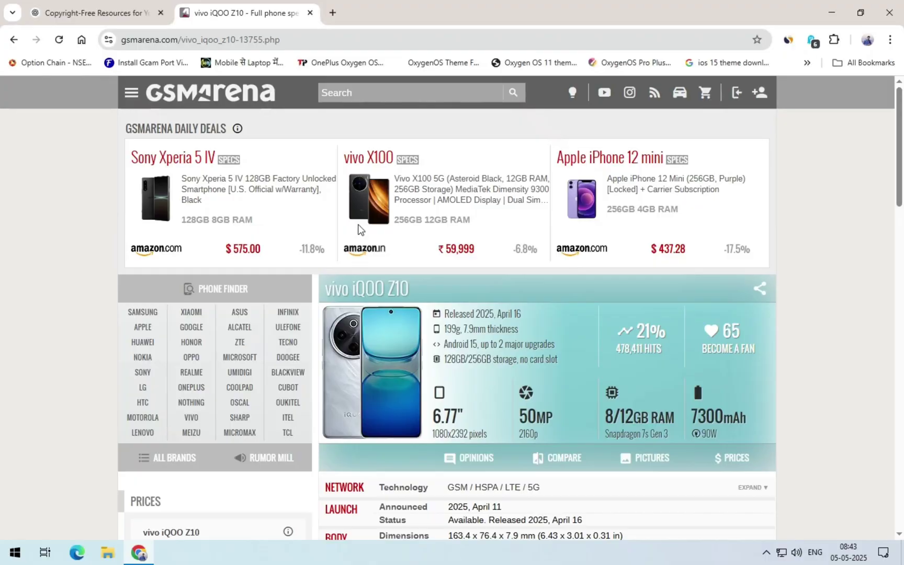
- Examine the whole GSMArena iQOO Z10 page for ads and check Ghostery's observed activities for the site
{"action": "scroll", "coordinate": [490, 232], "scroll_direction": "down", "scroll_amount": 15}
{"action": "scroll", "coordinate": [486, 235], "scroll_direction": "up", "scroll_amount": 15}
{"action": "left_click", "coordinate": [811, 40]}
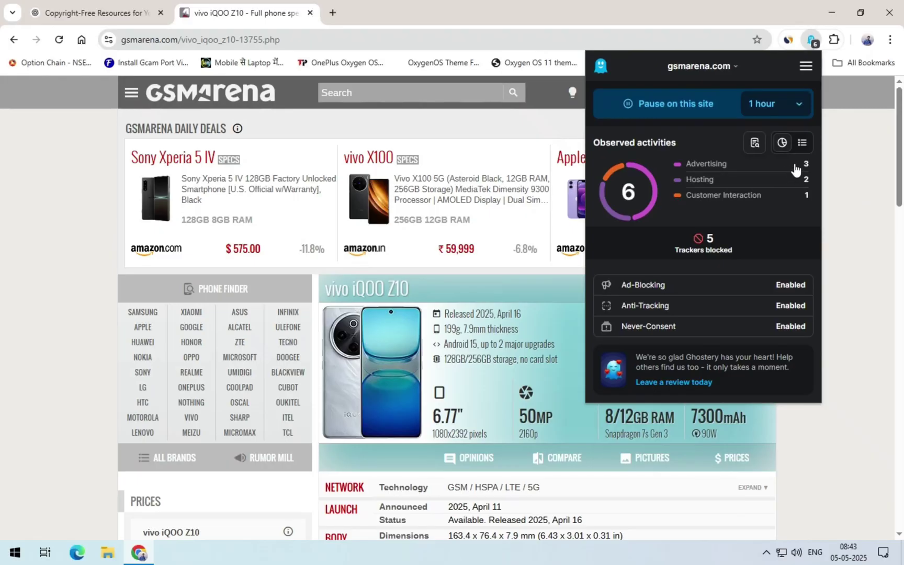
{"action": "left_click", "coordinate": [875, 185]}
{"action": "scroll", "coordinate": [535, 199], "scroll_direction": "down", "scroll_amount": 5}
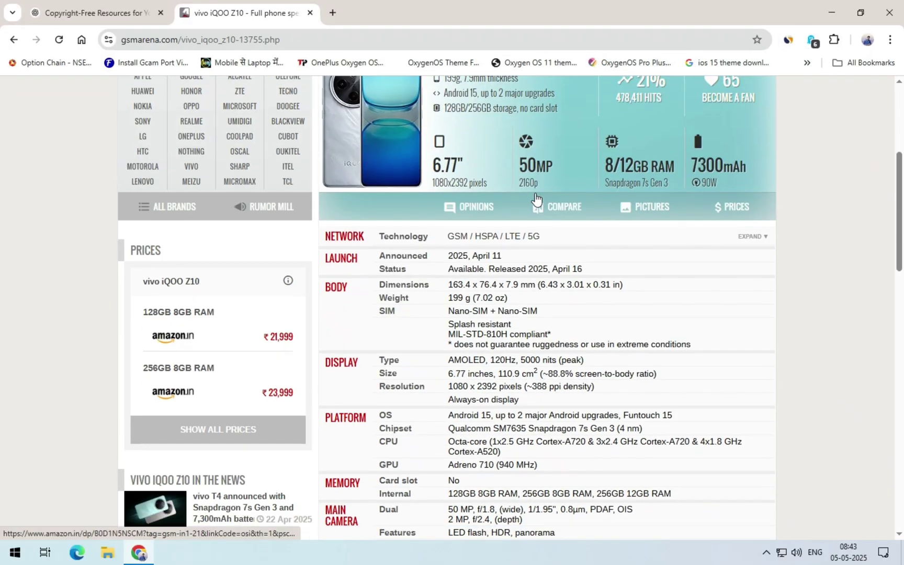
{"action": "scroll", "coordinate": [535, 199], "scroll_direction": "up", "scroll_amount": 5}
{"action": "scroll", "coordinate": [534, 197], "scroll_direction": "down", "scroll_amount": 20}
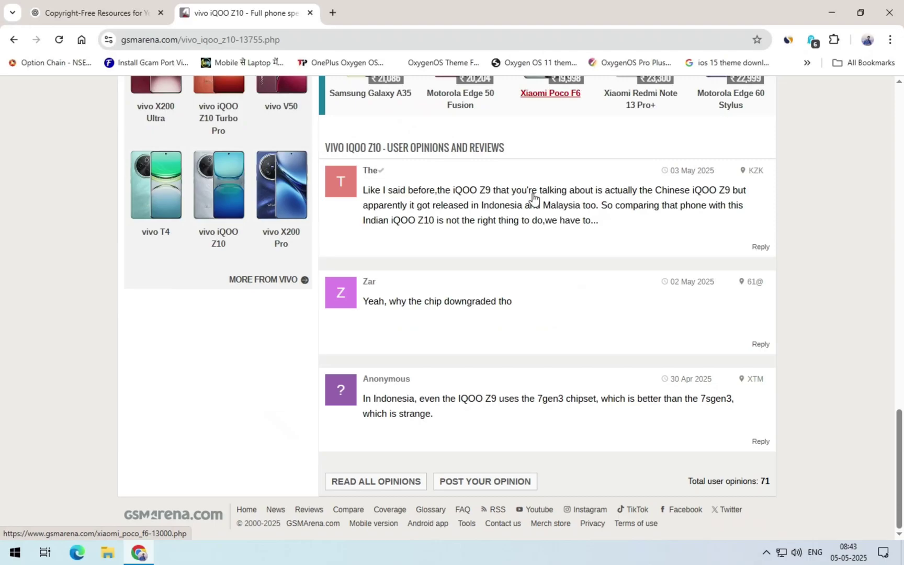
{"action": "scroll", "coordinate": [338, 153], "scroll_direction": "up", "scroll_amount": 20}
- Return to the search results, open the 91mobiles iQOO Z10 page, and look through it for ads
{"action": "left_click", "coordinate": [11, 40]}
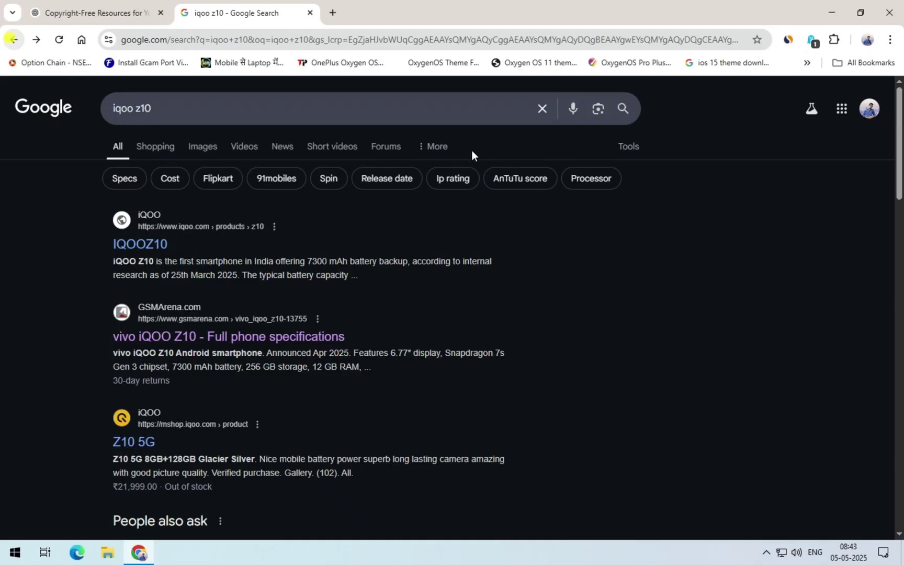
{"action": "scroll", "coordinate": [477, 158], "scroll_direction": "down", "scroll_amount": 14}
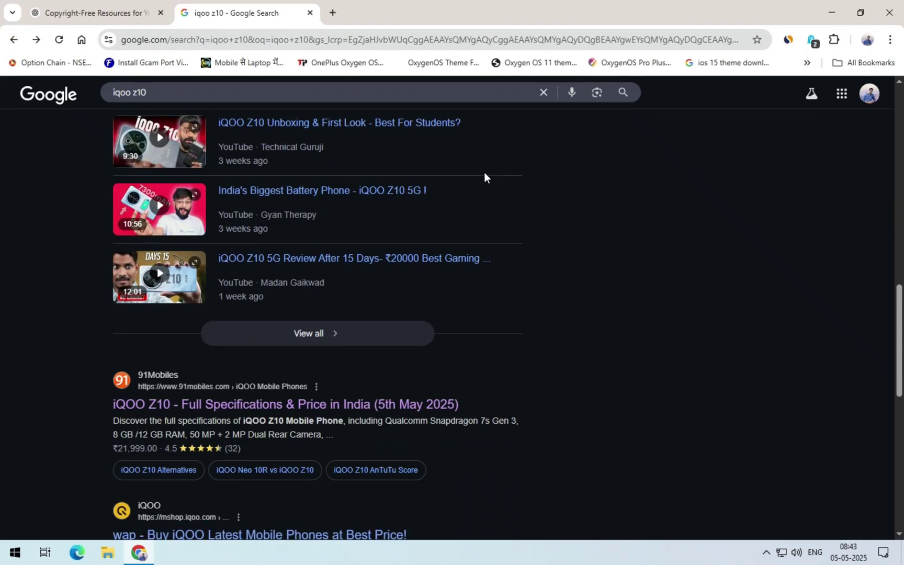
{"action": "left_click", "coordinate": [226, 210]}
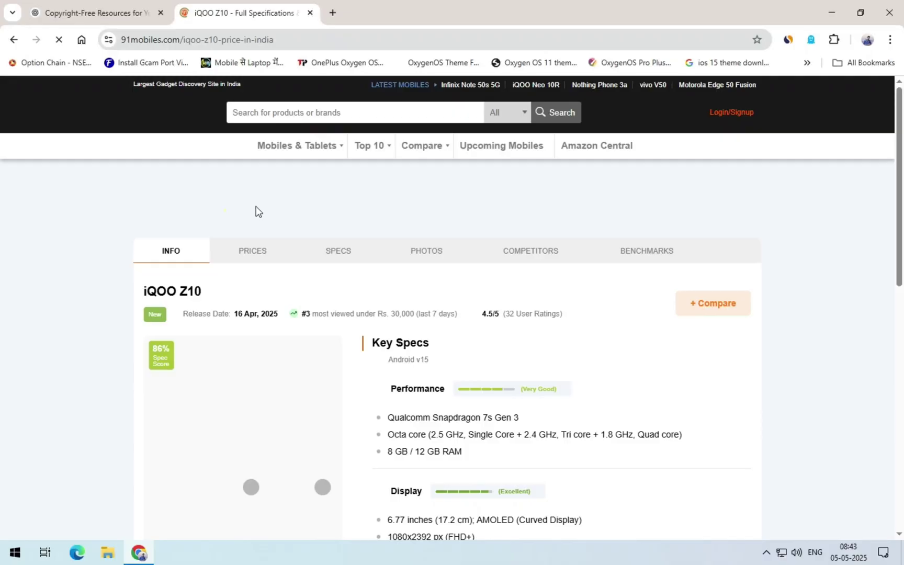
{"action": "scroll", "coordinate": [256, 209], "scroll_direction": "down", "scroll_amount": 5}
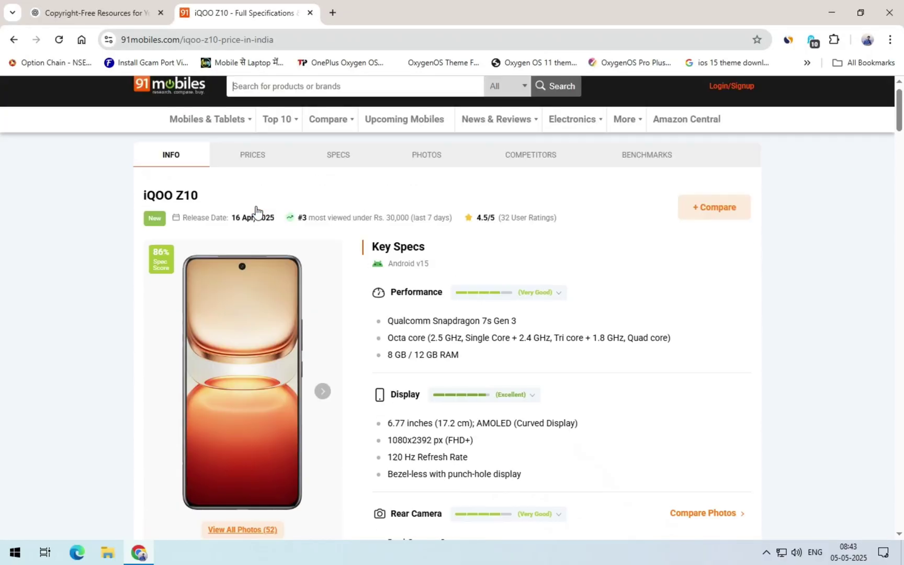
{"action": "scroll", "coordinate": [256, 211], "scroll_direction": "down", "scroll_amount": 20}
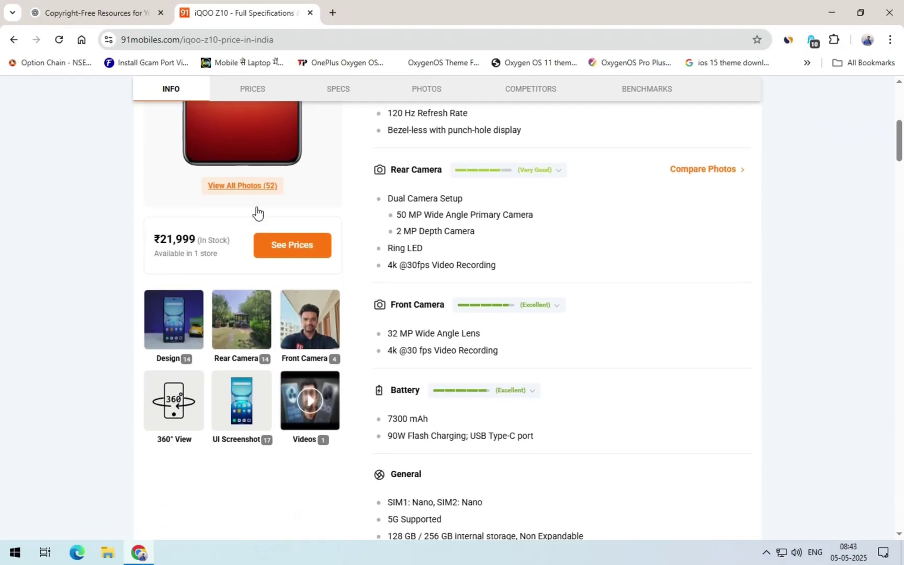
{"action": "scroll", "coordinate": [257, 215], "scroll_direction": "up", "scroll_amount": 15}
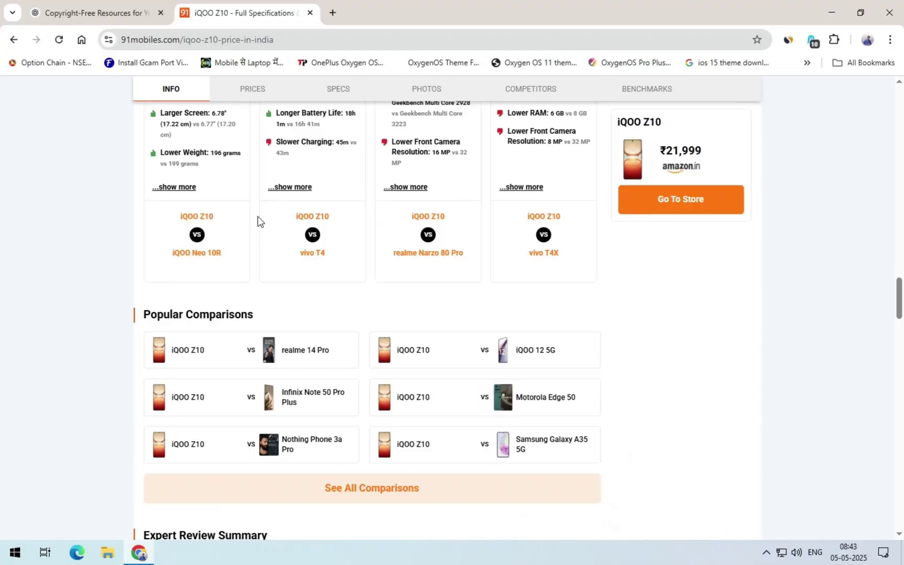
{"action": "scroll", "coordinate": [256, 215], "scroll_direction": "up", "scroll_amount": 8}
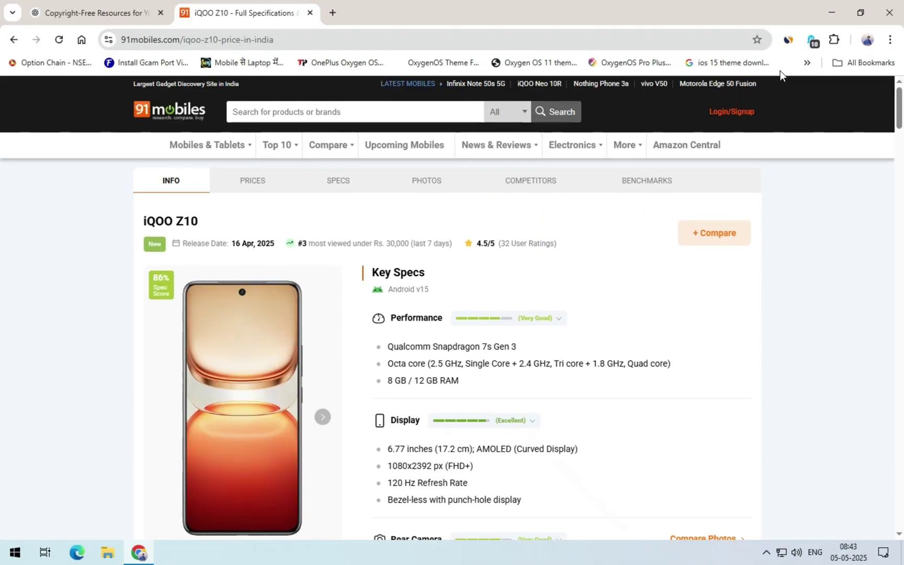
- Review Ghostery's observed activities for 91mobiles.com, including the detailed tracker list by category, and return to the summary view
{"action": "left_click", "coordinate": [811, 41]}
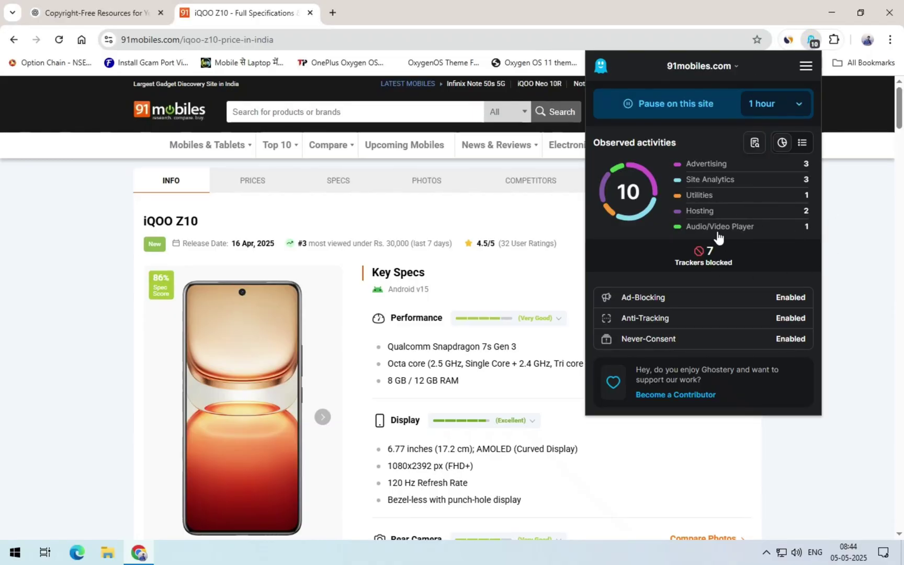
{"action": "left_click", "coordinate": [726, 165]}
{"action": "scroll", "coordinate": [663, 292], "scroll_direction": "down", "scroll_amount": 1}
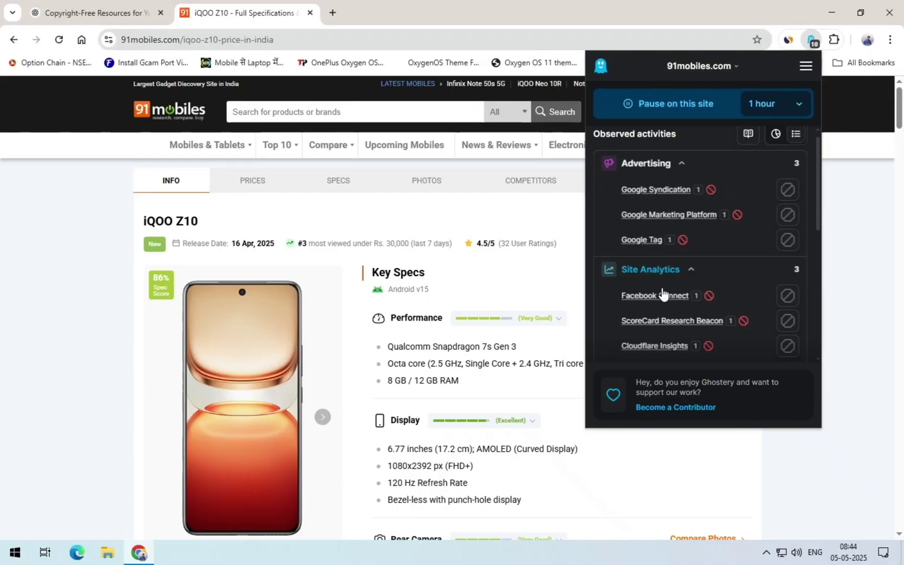
{"action": "scroll", "coordinate": [661, 293], "scroll_direction": "down", "scroll_amount": 5}
{"action": "scroll", "coordinate": [637, 274], "scroll_direction": "up", "scroll_amount": 5}
{"action": "scroll", "coordinate": [649, 284], "scroll_direction": "down", "scroll_amount": 6}
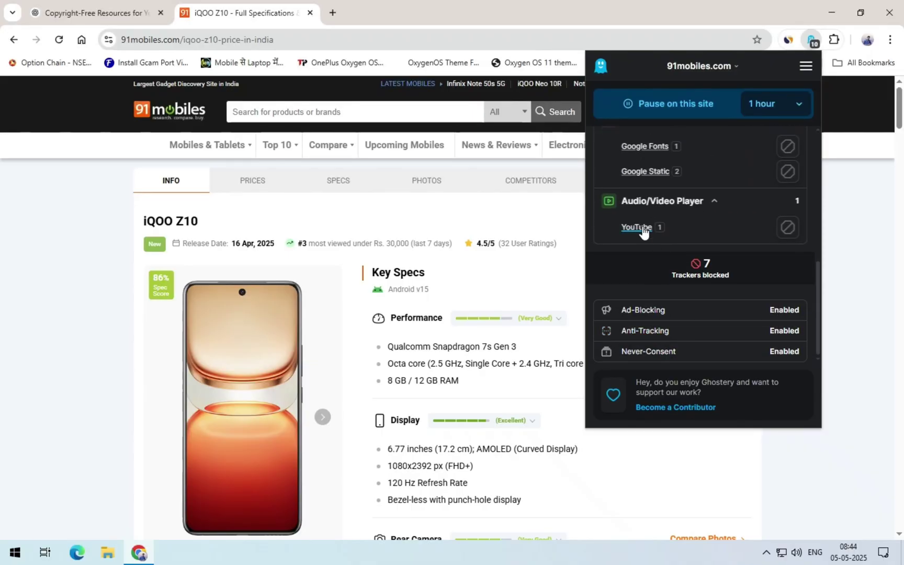
{"action": "scroll", "coordinate": [732, 235], "scroll_direction": "up", "scroll_amount": 6}
{"action": "left_click", "coordinate": [777, 144]}
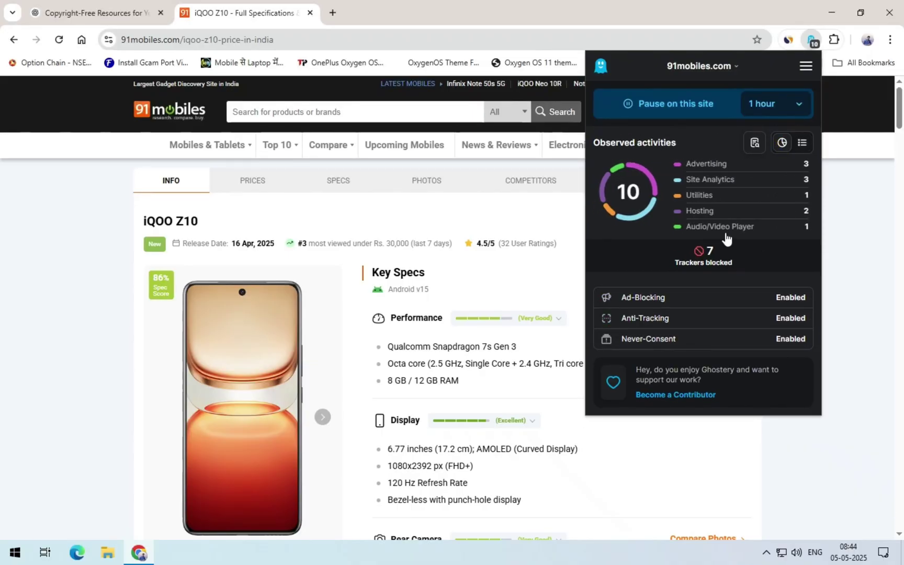
- Check the available pause durations for 91mobiles.com, and open Ghostery's privacy protection settings from its Ad-Blocking status
{"action": "left_click", "coordinate": [756, 106]}
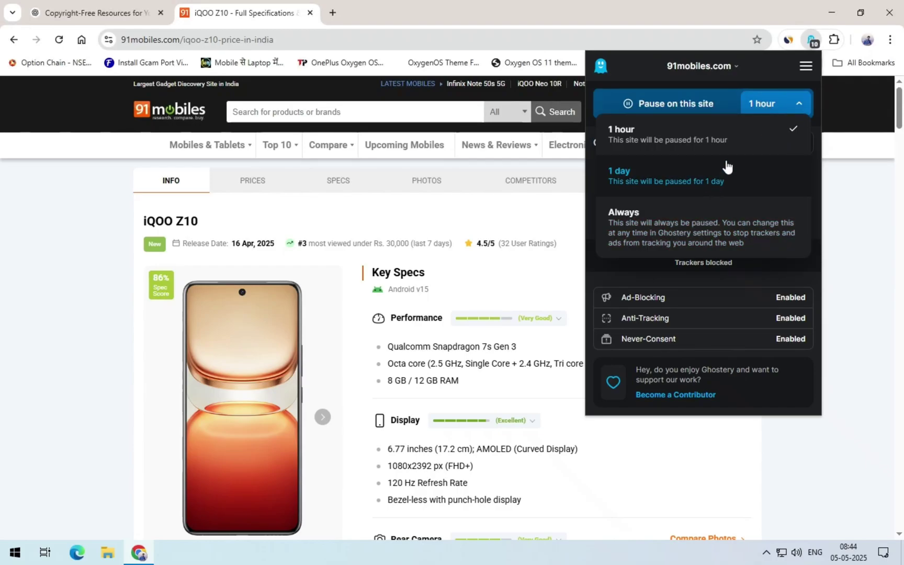
{"action": "left_click", "coordinate": [851, 249]}
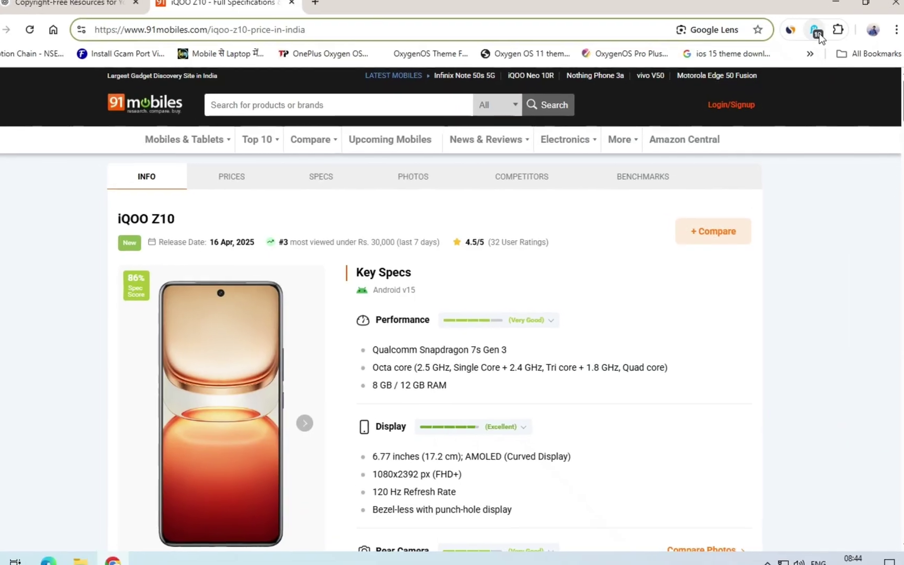
{"action": "left_click", "coordinate": [811, 39]}
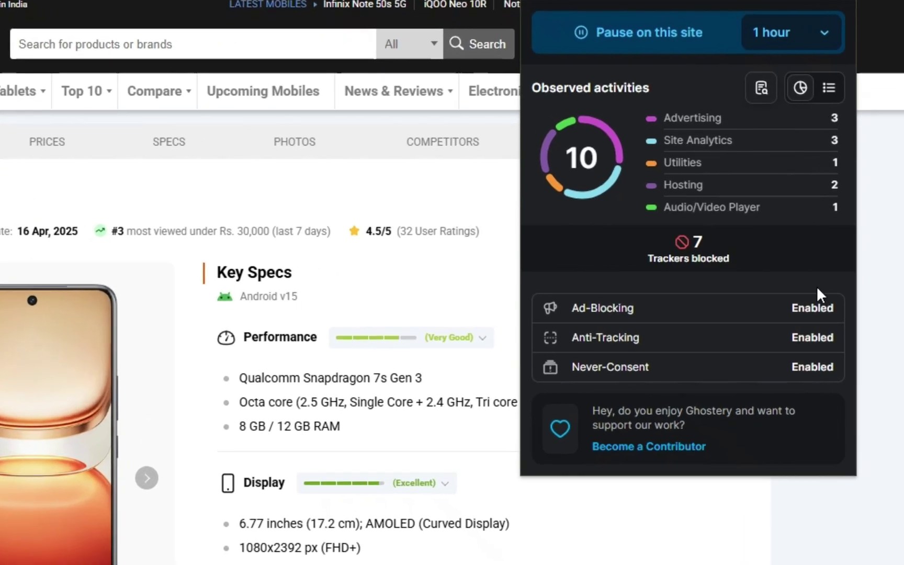
{"action": "left_click", "coordinate": [810, 307]}
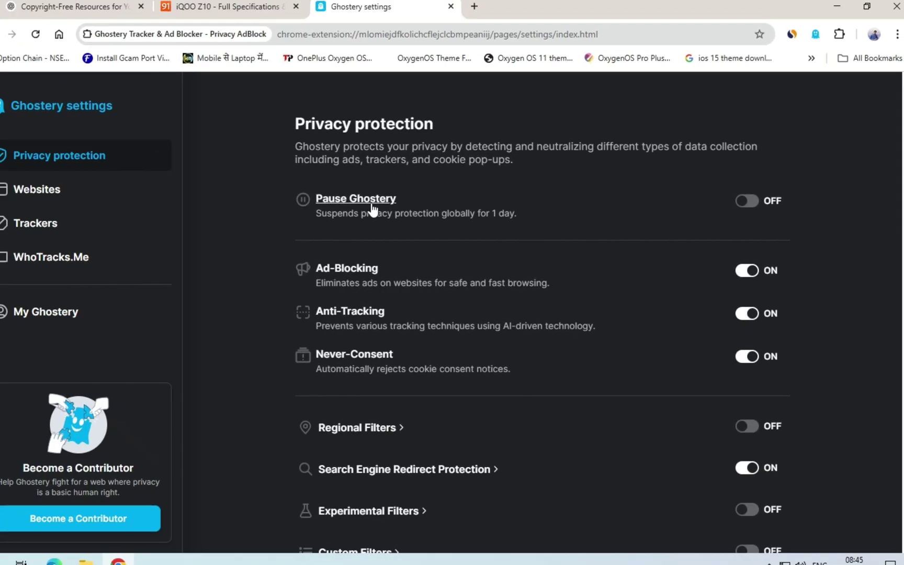
- Pause Ghostery globally for 1 day, and switch the pause off again
{"action": "left_click", "coordinate": [741, 204]}
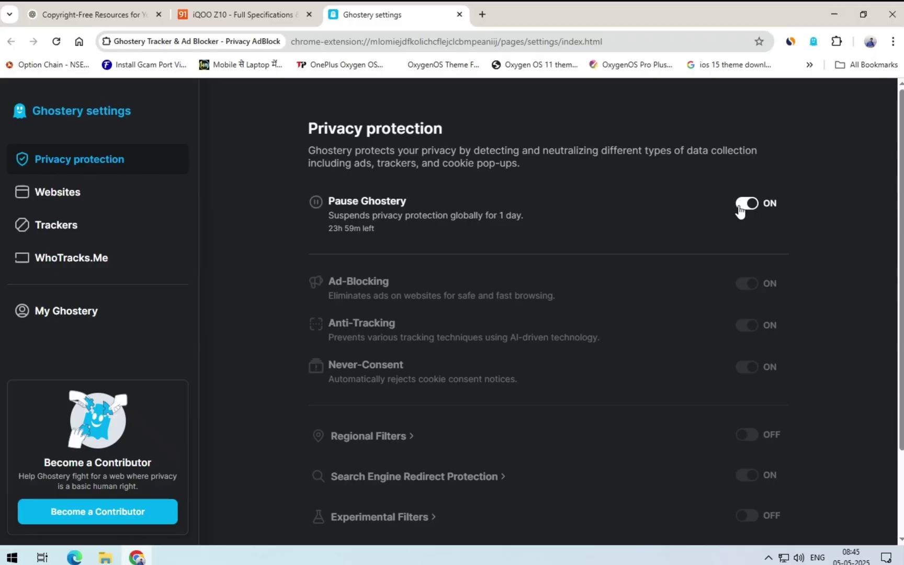
{"action": "left_click", "coordinate": [743, 204]}
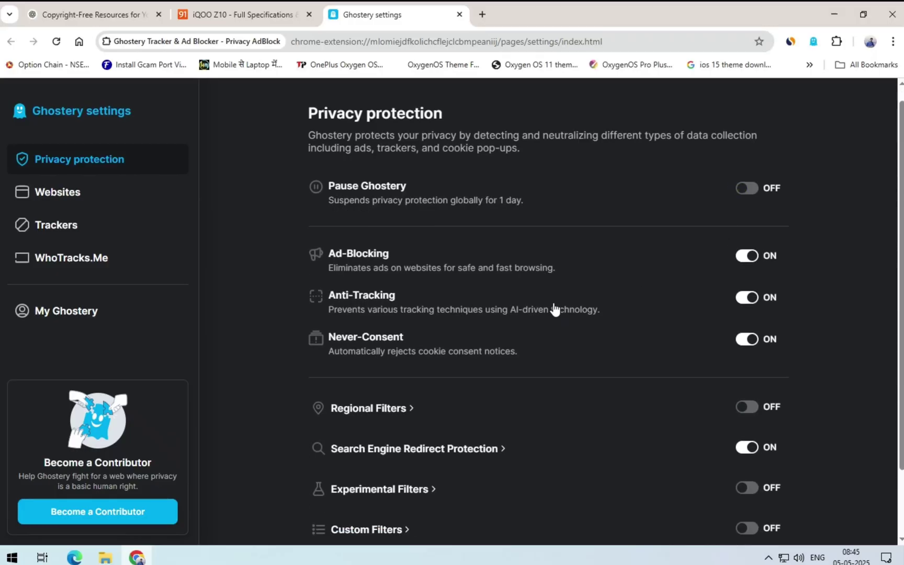
{"action": "left_click", "coordinate": [73, 192]}
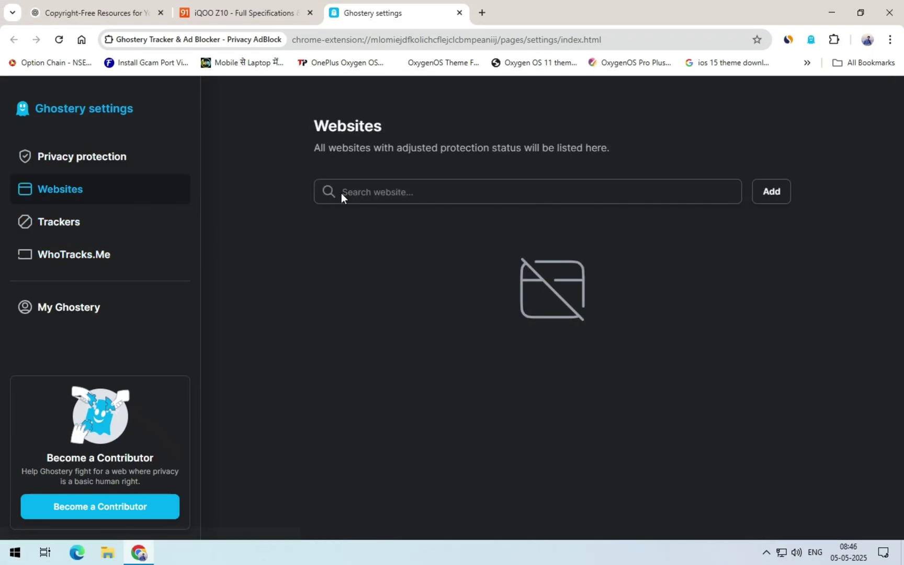
{"action": "left_click", "coordinate": [376, 187]}
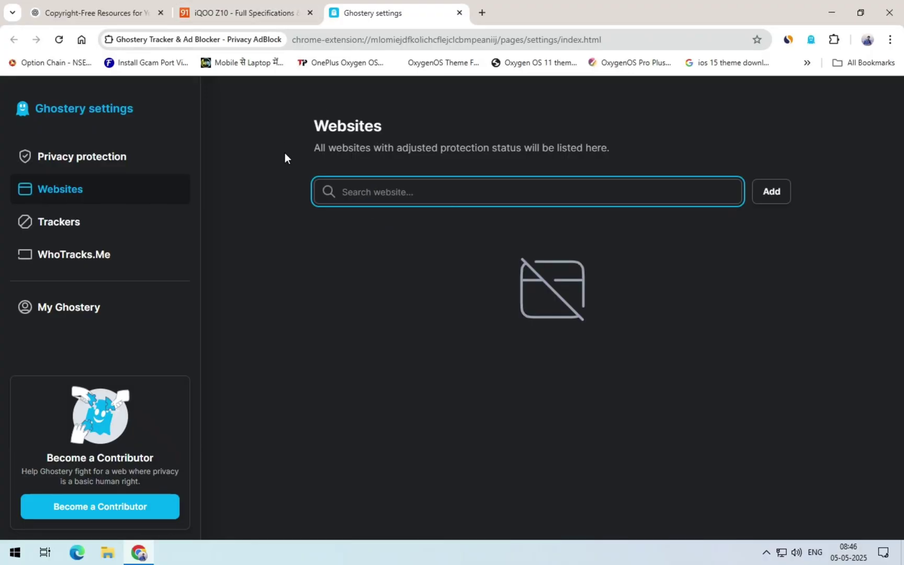
{"action": "left_click", "coordinate": [239, 14]}
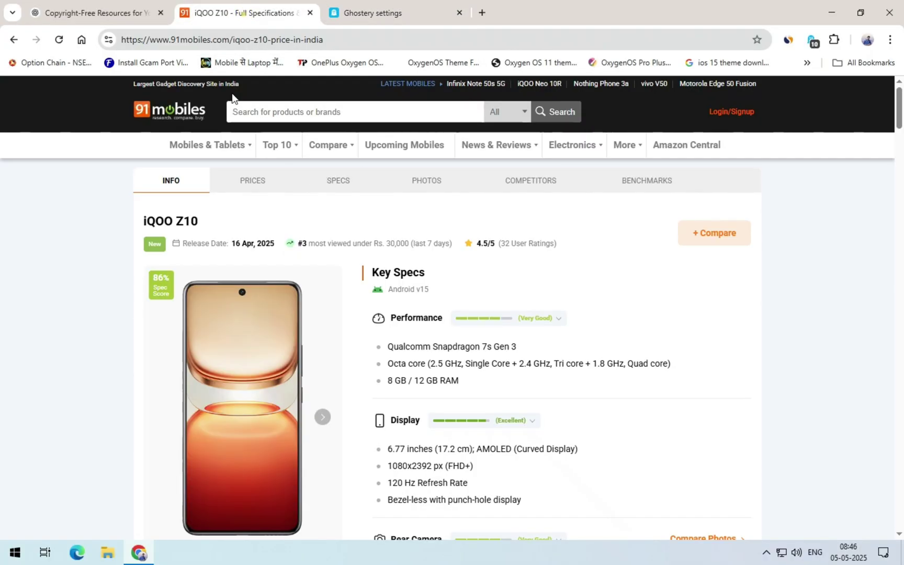
{"action": "left_click", "coordinate": [180, 38]}
{"action": "left_click", "coordinate": [148, 42]}
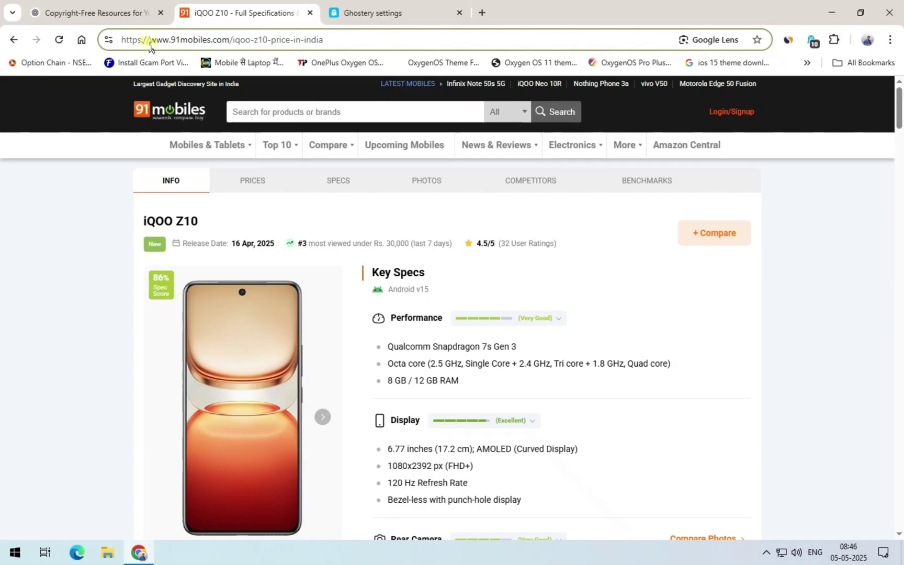
{"action": "left_click_drag", "start_coordinate": [234, 40], "coordinate": [120, 40]}
{"action": "key", "text": "ctrl+c"}
{"action": "left_click", "coordinate": [400, 11]}
{"action": "type", "text": "mobile"}
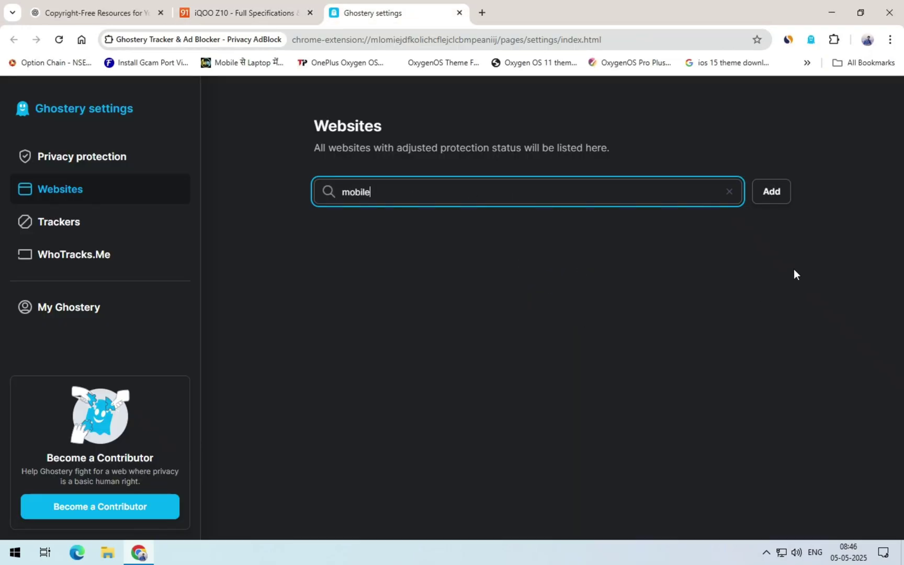
{"action": "left_click", "coordinate": [771, 192]}
{"action": "left_click", "coordinate": [466, 294]}
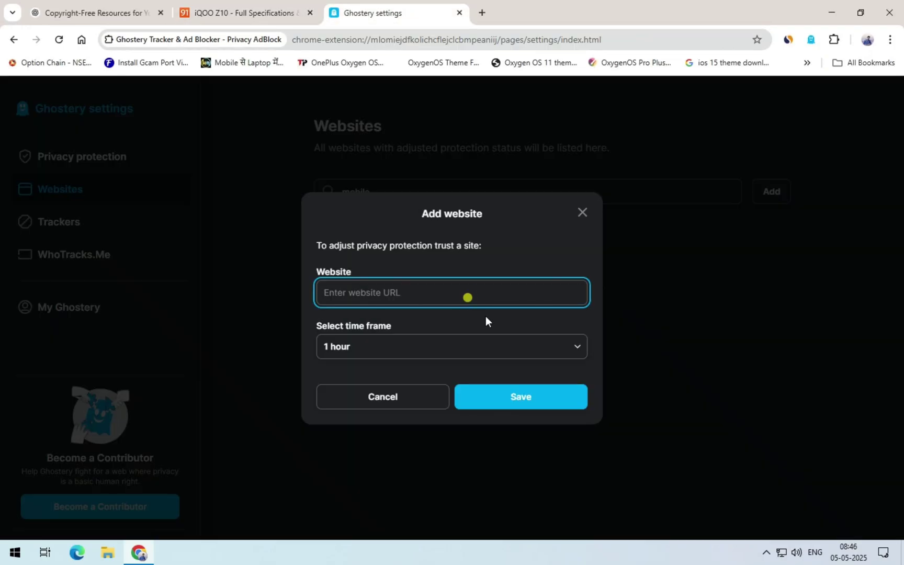
{"action": "key", "text": "ctrl+v"}
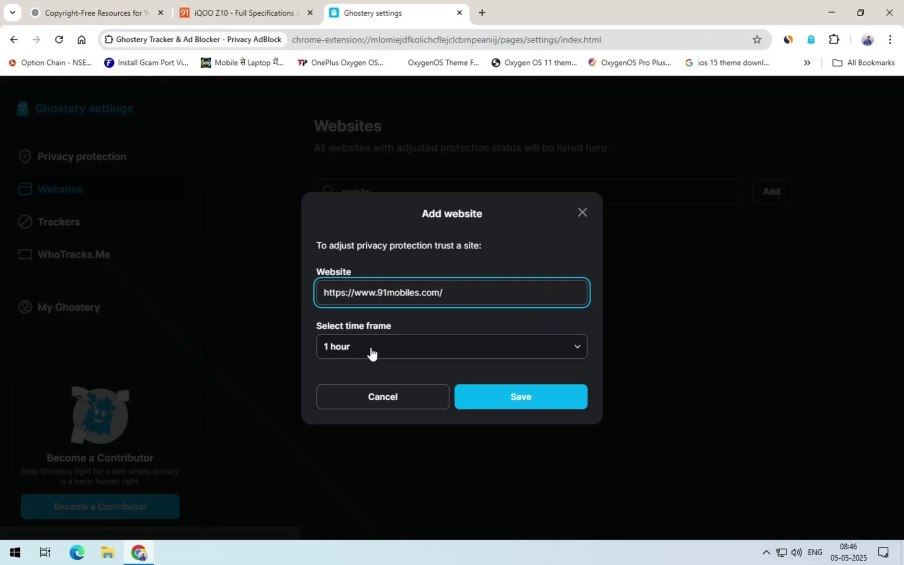
{"action": "left_click", "coordinate": [518, 351]}
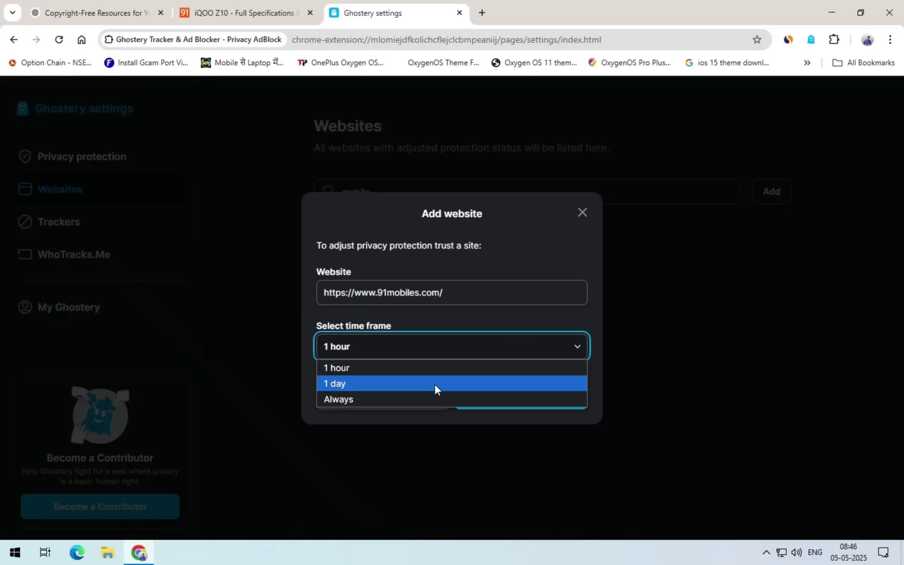
{"action": "left_click", "coordinate": [453, 356]}
{"action": "left_click", "coordinate": [557, 400]}
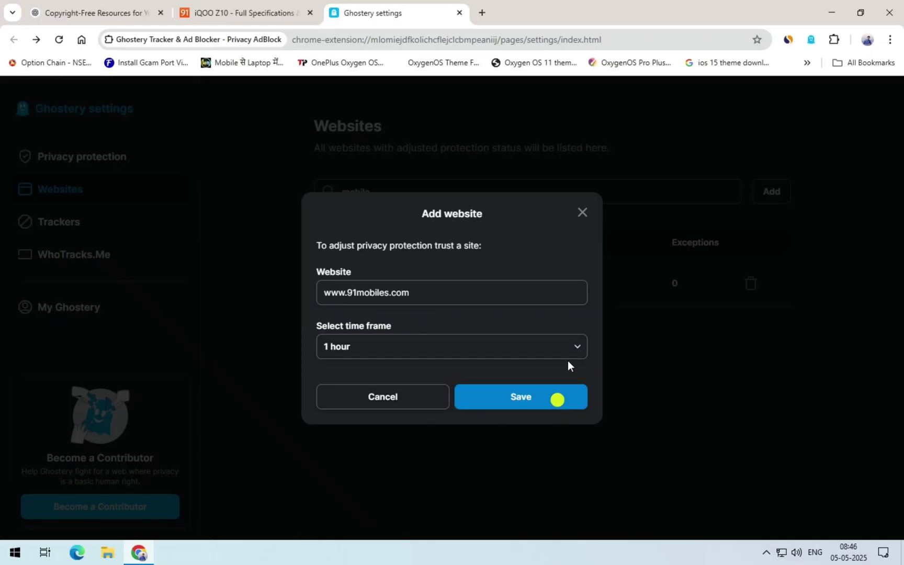
- Close the 91mobiles tab and reopen the iQOO Z10 page in a new tab
{"action": "left_click", "coordinate": [242, 12]}
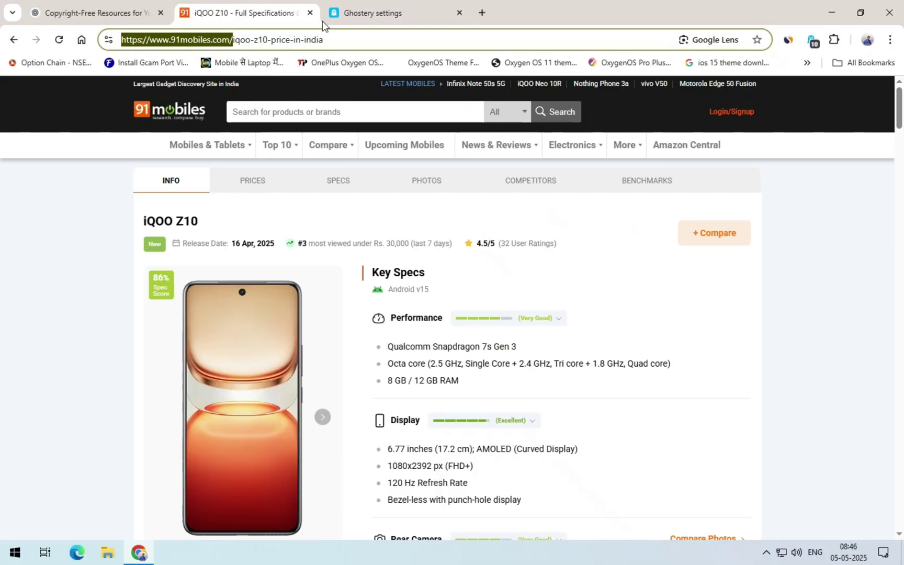
{"action": "left_click", "coordinate": [310, 13]}
{"action": "left_click", "coordinate": [331, 13]}
{"action": "left_click", "coordinate": [889, 39]}
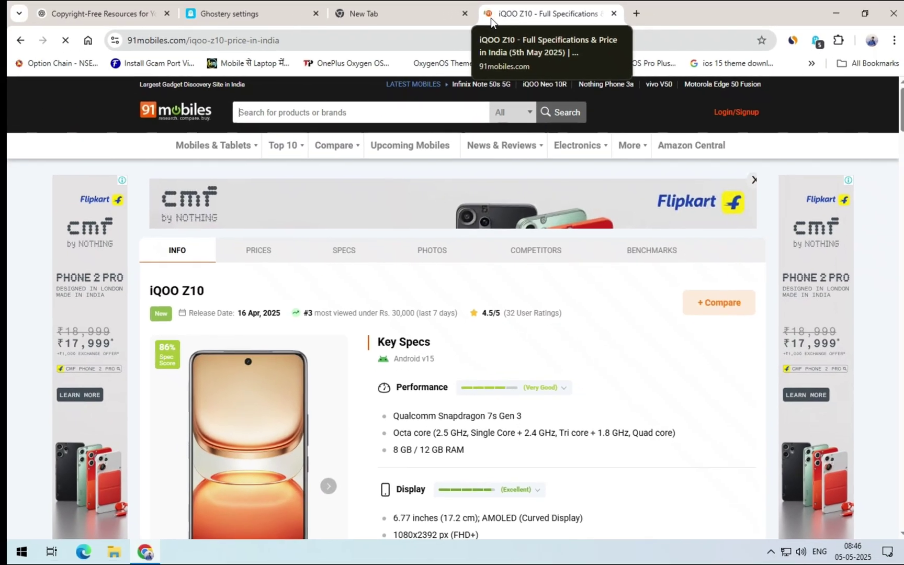
- Examine the reopened 91mobiles iQOO Z10 page for ads while Ghostery is paused for the site
{"action": "scroll", "coordinate": [376, 305], "scroll_direction": "down", "scroll_amount": 3}
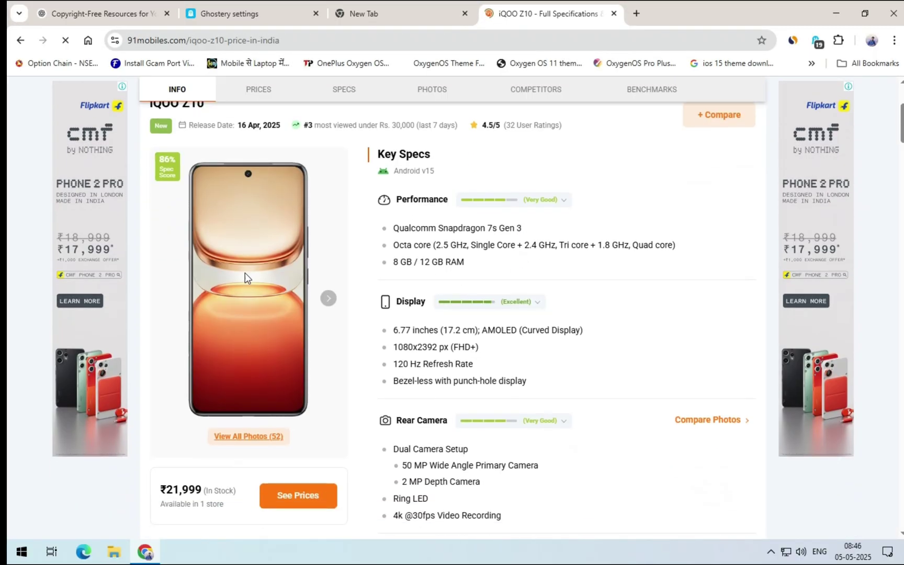
{"action": "scroll", "coordinate": [757, 282], "scroll_direction": "down", "scroll_amount": 1}
{"action": "scroll", "coordinate": [805, 271], "scroll_direction": "up", "scroll_amount": 4}
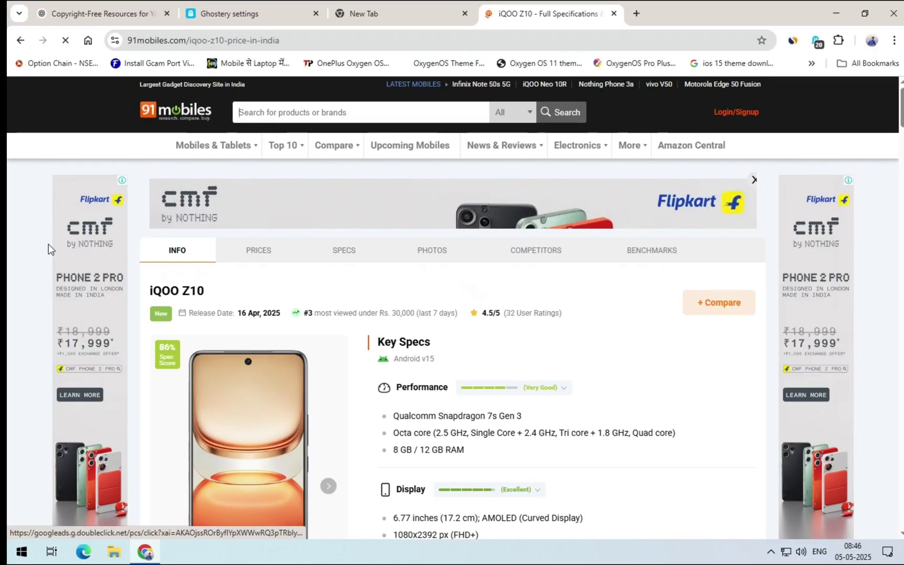
{"action": "scroll", "coordinate": [842, 274], "scroll_direction": "down", "scroll_amount": 12}
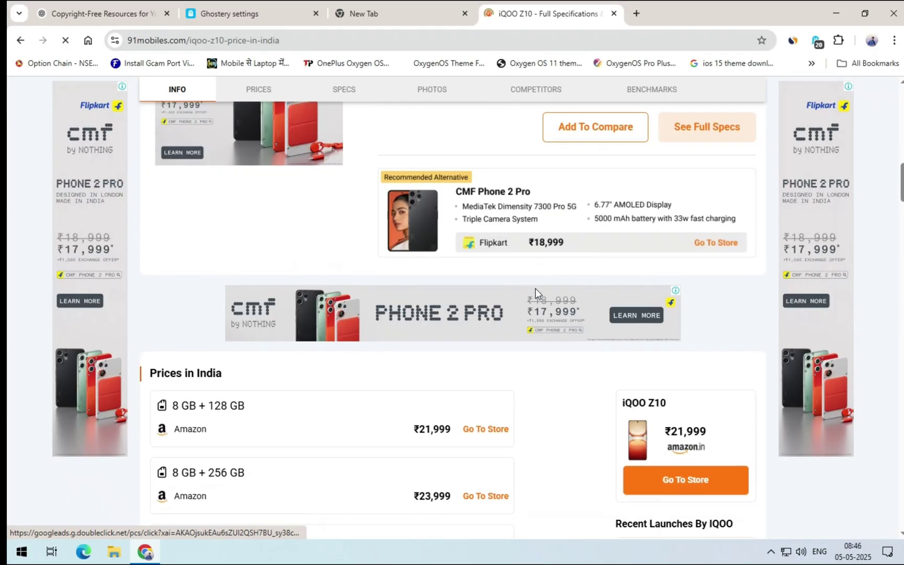
{"action": "scroll", "coordinate": [534, 288], "scroll_direction": "down", "scroll_amount": 10}
{"action": "scroll", "coordinate": [534, 288], "scroll_direction": "up", "scroll_amount": 14}
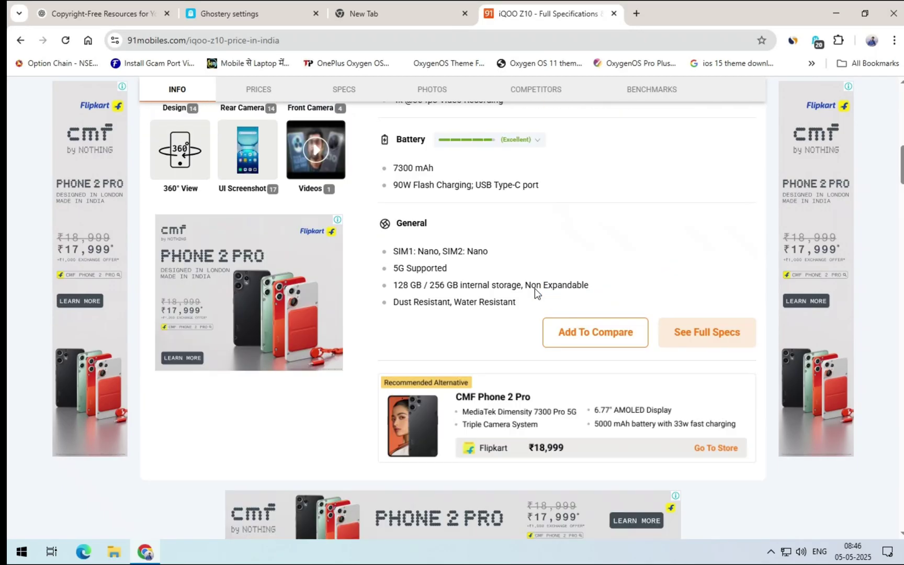
{"action": "scroll", "coordinate": [534, 288], "scroll_direction": "up", "scroll_amount": 14}
{"action": "scroll", "coordinate": [534, 293], "scroll_direction": "down", "scroll_amount": 15}
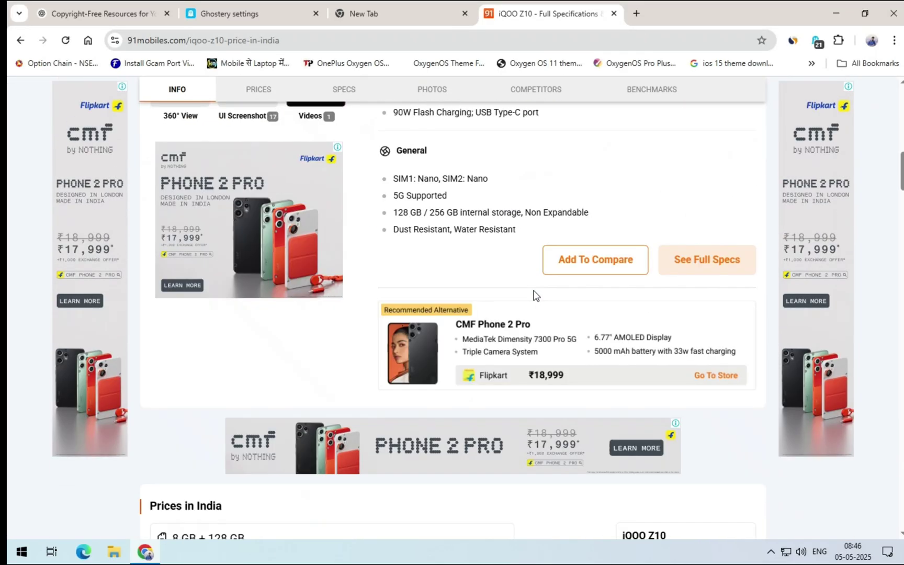
{"action": "scroll", "coordinate": [534, 295], "scroll_direction": "down", "scroll_amount": 9}
{"action": "scroll", "coordinate": [532, 297], "scroll_direction": "up", "scroll_amount": 19}
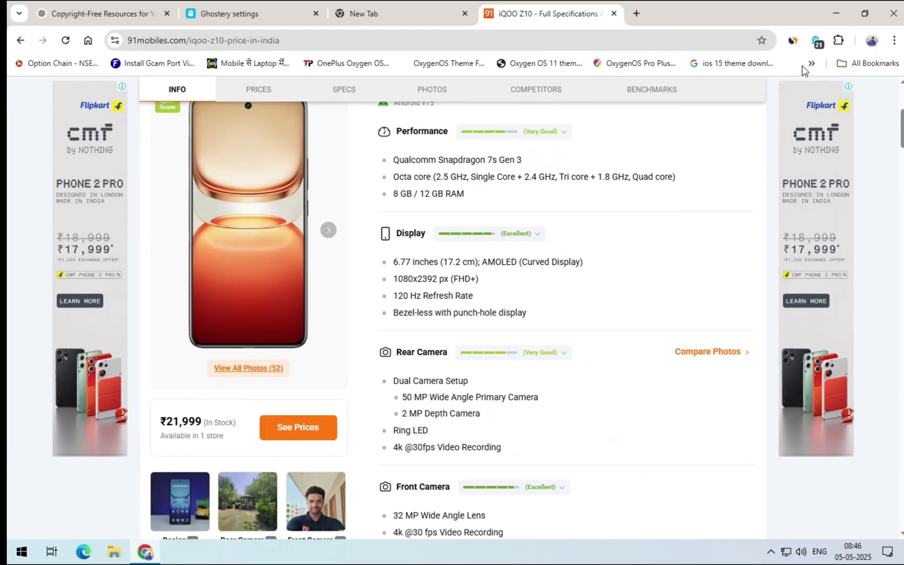
- Check Ghostery's pause status and observed activities for 91mobiles.com, and look over the page's ads again
{"action": "left_click", "coordinate": [819, 41]}
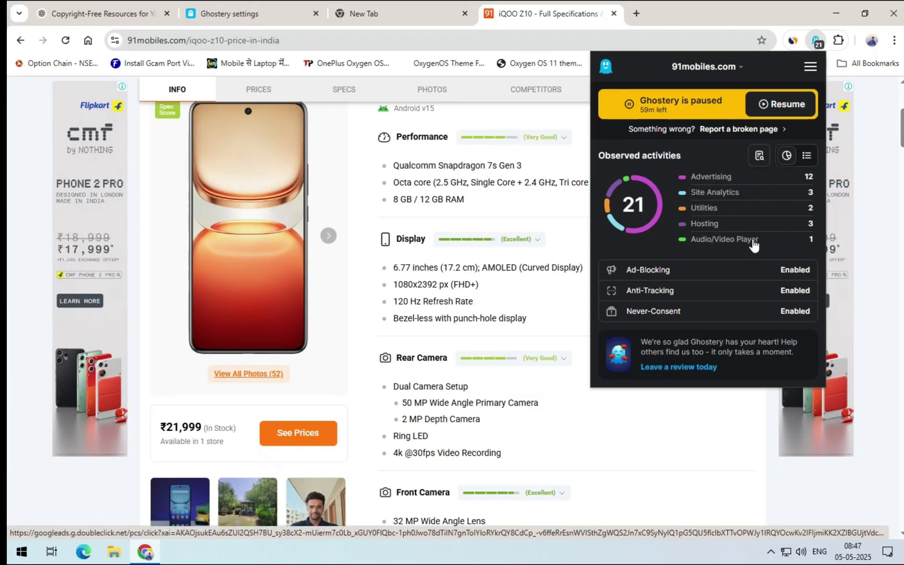
{"action": "left_click", "coordinate": [433, 184]}
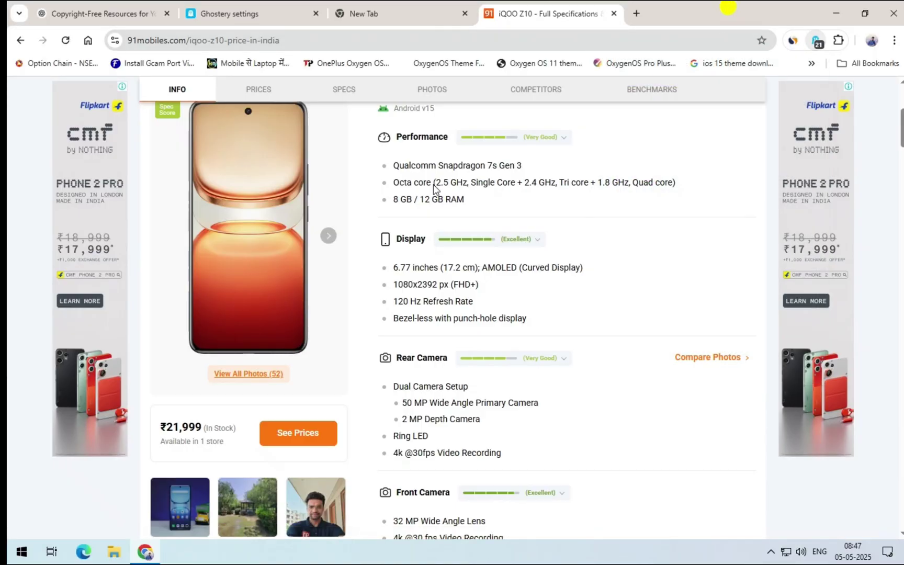
{"action": "scroll", "coordinate": [433, 184], "scroll_direction": "down", "scroll_amount": 5}
{"action": "scroll", "coordinate": [433, 184], "scroll_direction": "up", "scroll_amount": 4}
{"action": "left_click", "coordinate": [249, 16]}
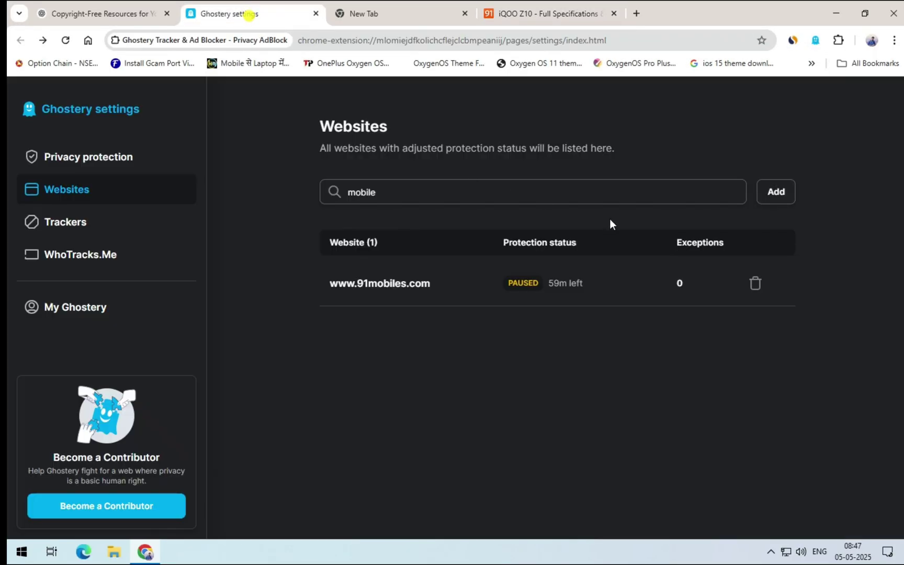
{"action": "left_click", "coordinate": [754, 285]}
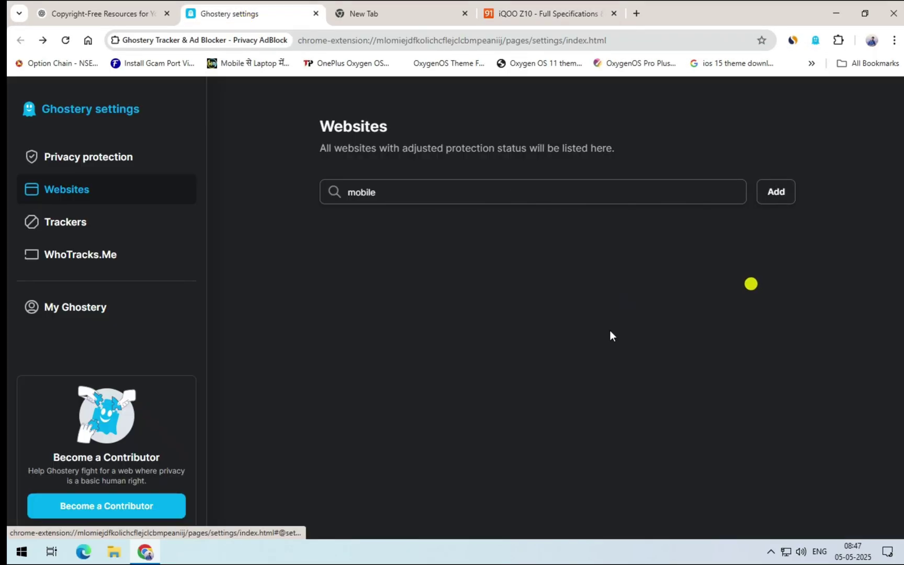
{"action": "left_click", "coordinate": [538, 15]}
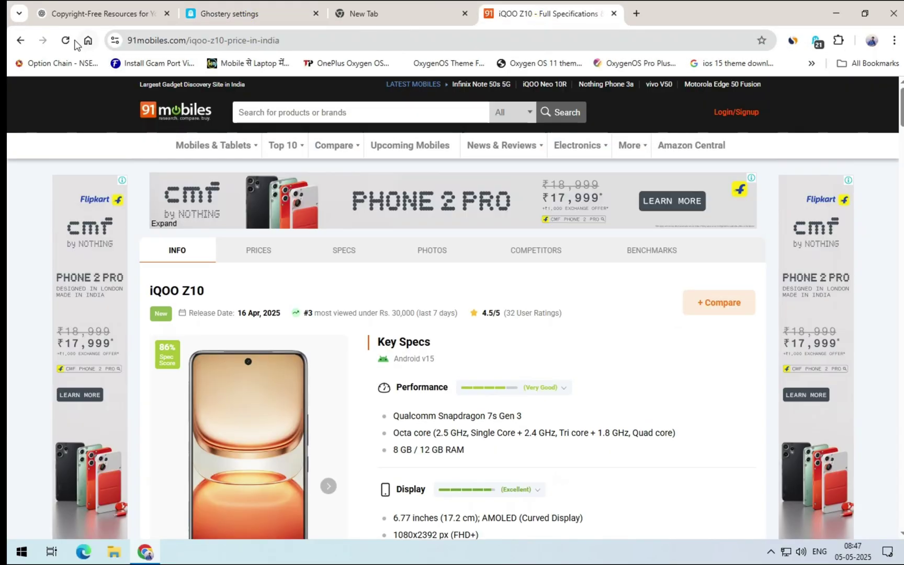